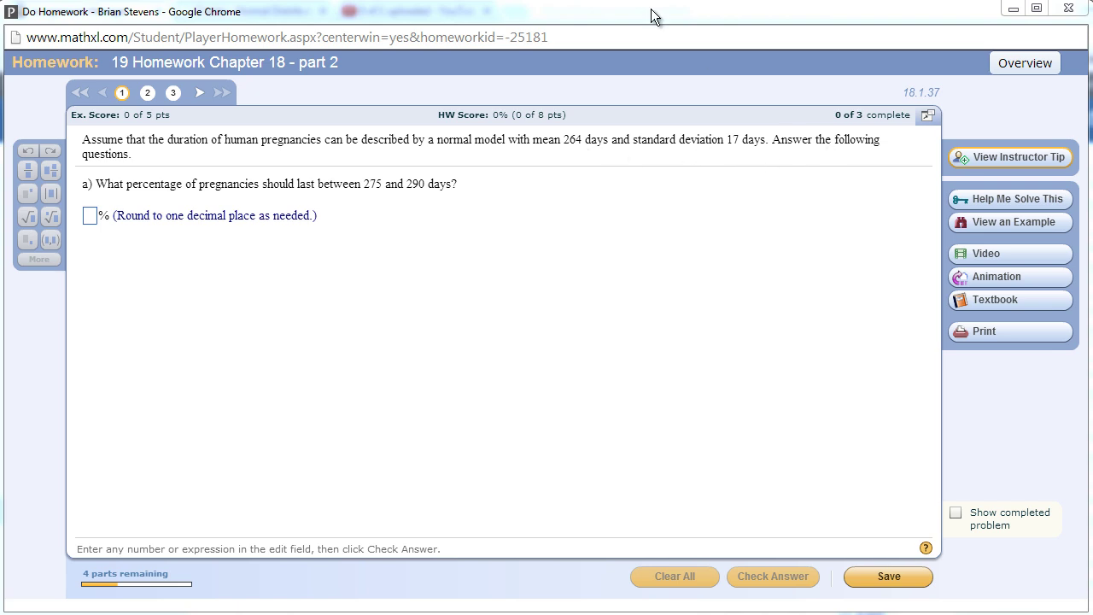
- Enter mean 264 and SD 17 in the Z table applet
{"action": "key", "text": "alt+Tab"}
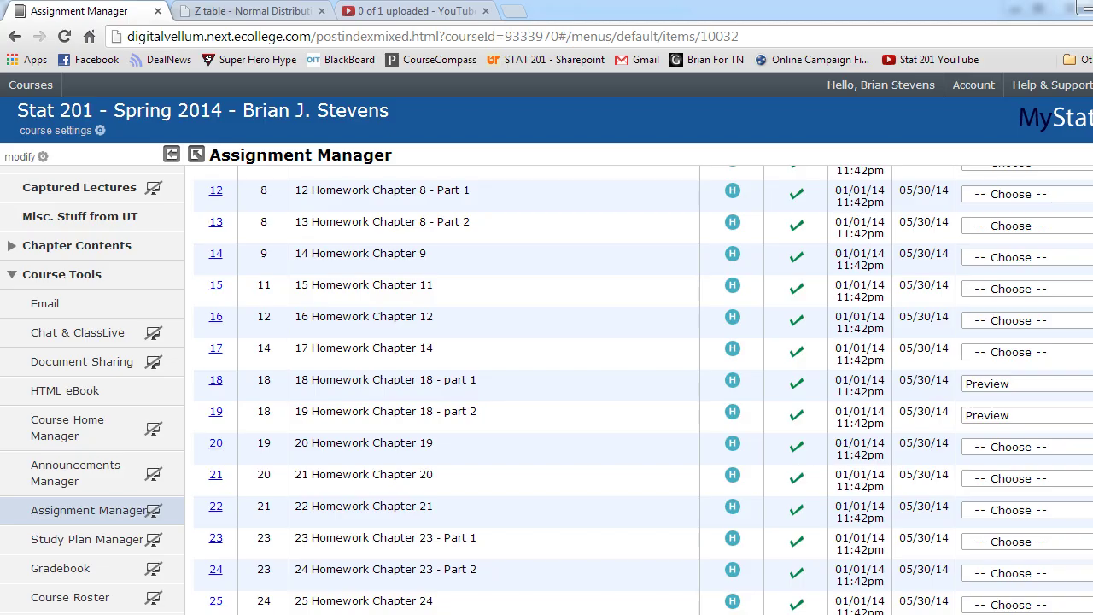
{"action": "left_click", "coordinate": [290, 10]}
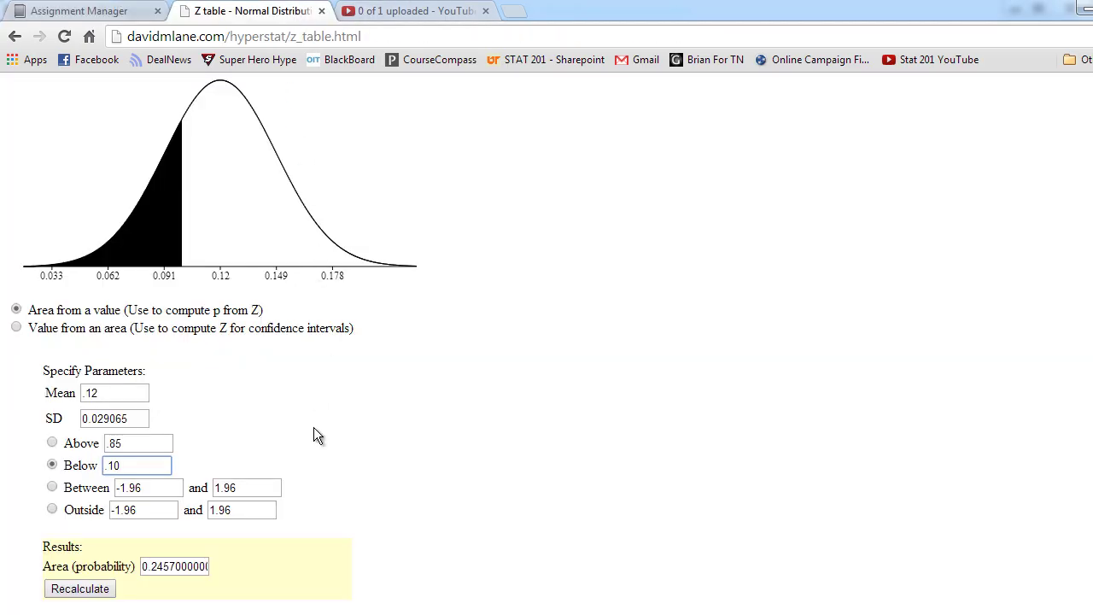
{"action": "left_click_drag", "start_coordinate": [111, 393], "coordinate": [55, 391]}
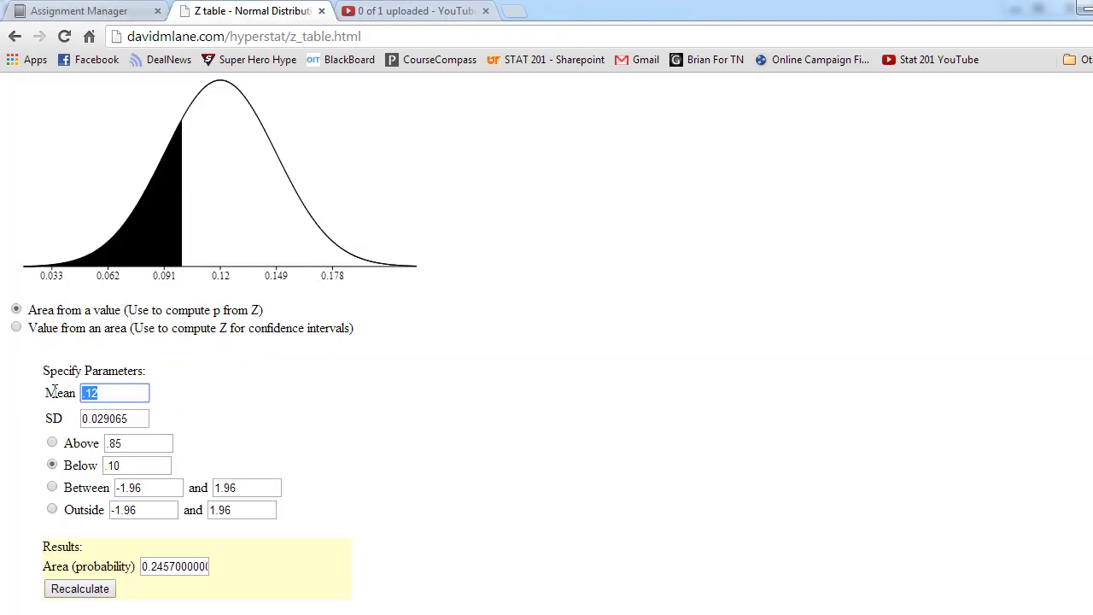
{"action": "type", "text": "264"}
{"action": "key", "text": "Tab"}
{"action": "type", "text": "17"}
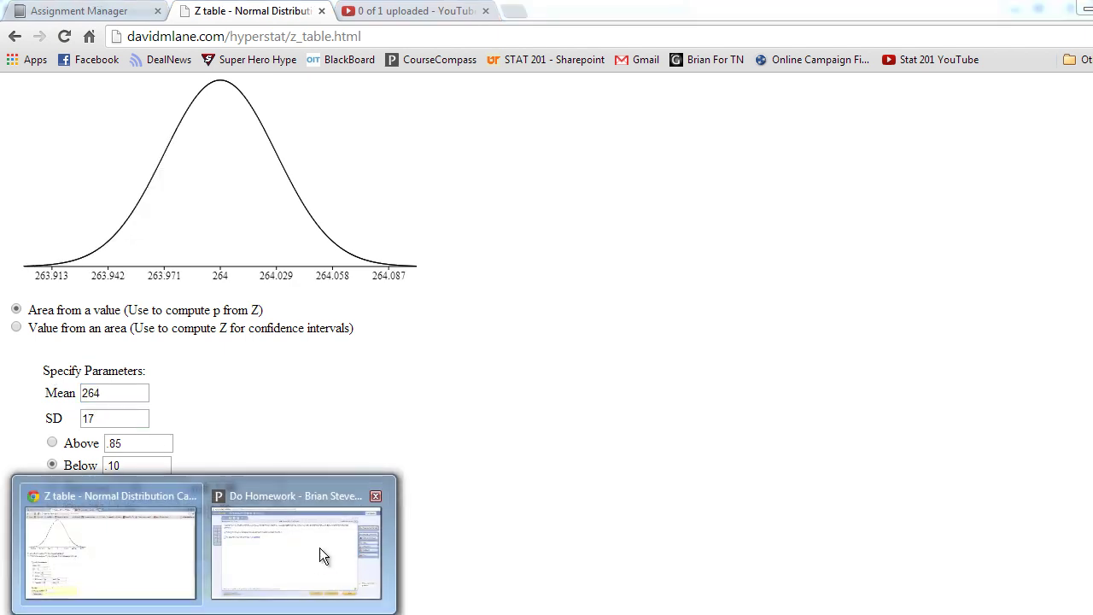
- Reread the question, then choose the Between option and select its first bound for replacement
{"action": "left_click", "coordinate": [332, 556]}
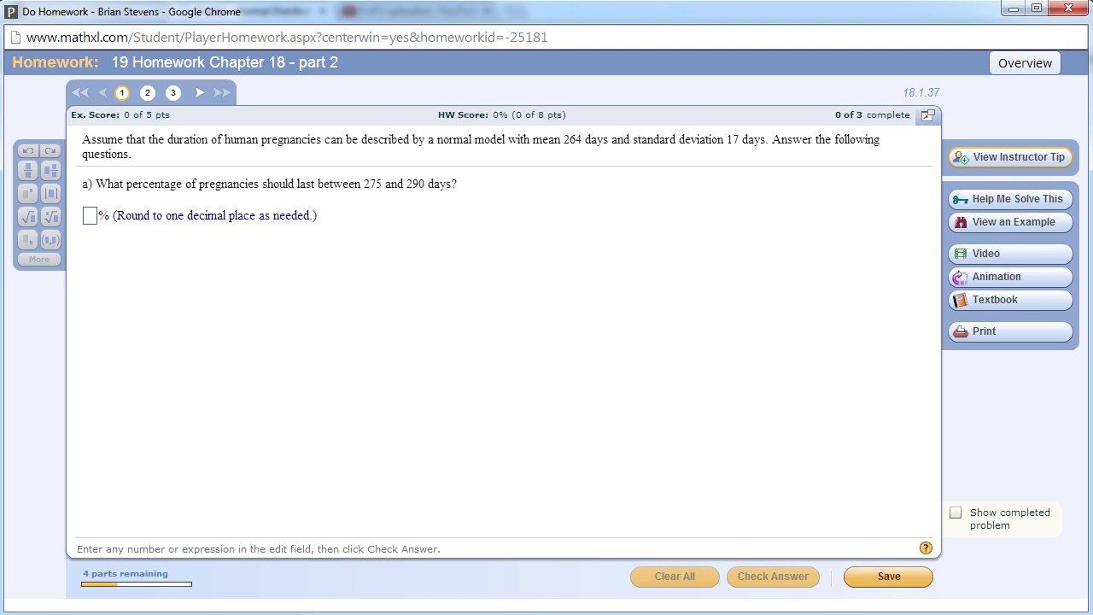
{"action": "left_click", "coordinate": [1085, 214]}
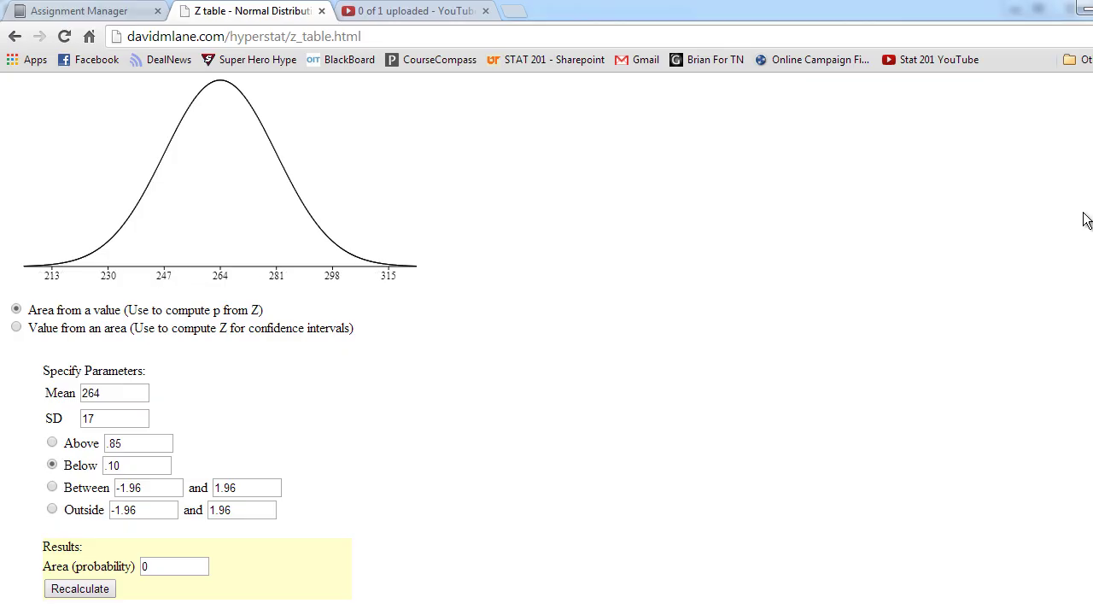
{"action": "left_click", "coordinate": [53, 487]}
{"action": "left_click", "coordinate": [132, 488]}
{"action": "left_click_drag", "start_coordinate": [152, 488], "coordinate": [58, 493]}
- Enter the range 275 to 290 and recalculate, giving an area of 0.1957
{"action": "type", "text": "275"}
{"action": "key", "text": "Tab"}
{"action": "type", "text": "290"}
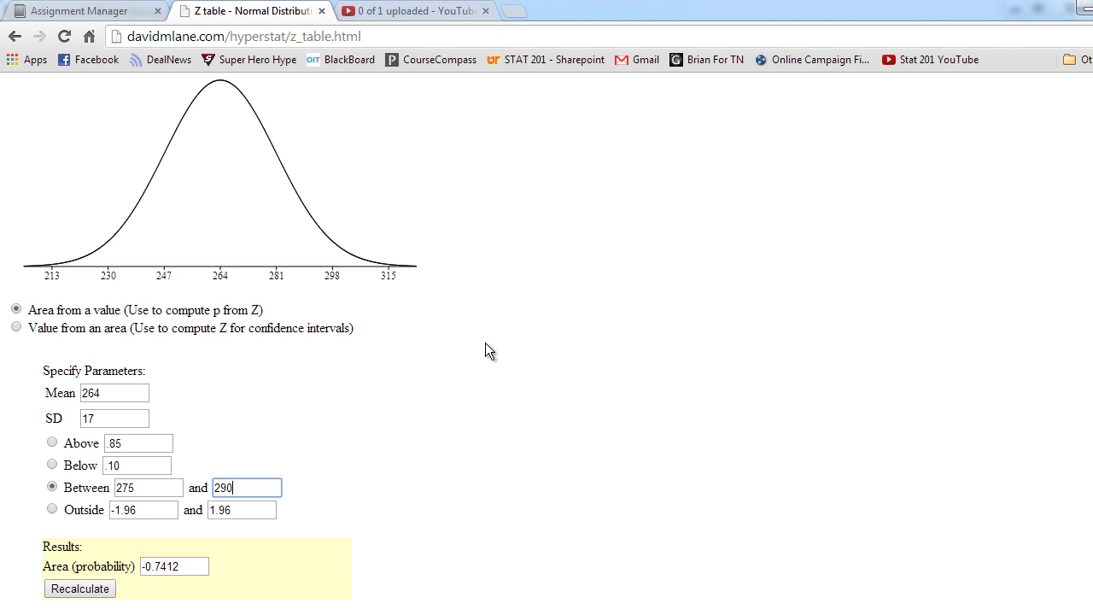
{"action": "key", "text": "Return"}
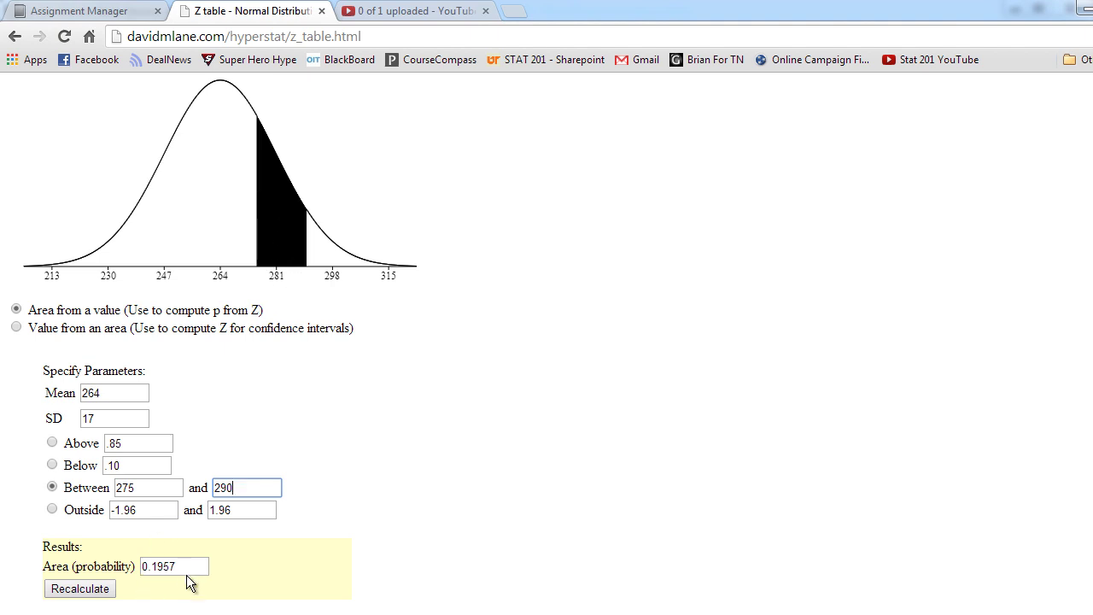
- Answer part a) with 19.7% and submit it for checking
{"action": "mouse_move", "coordinate": [220, 612]}
{"action": "left_click", "coordinate": [272, 565]}
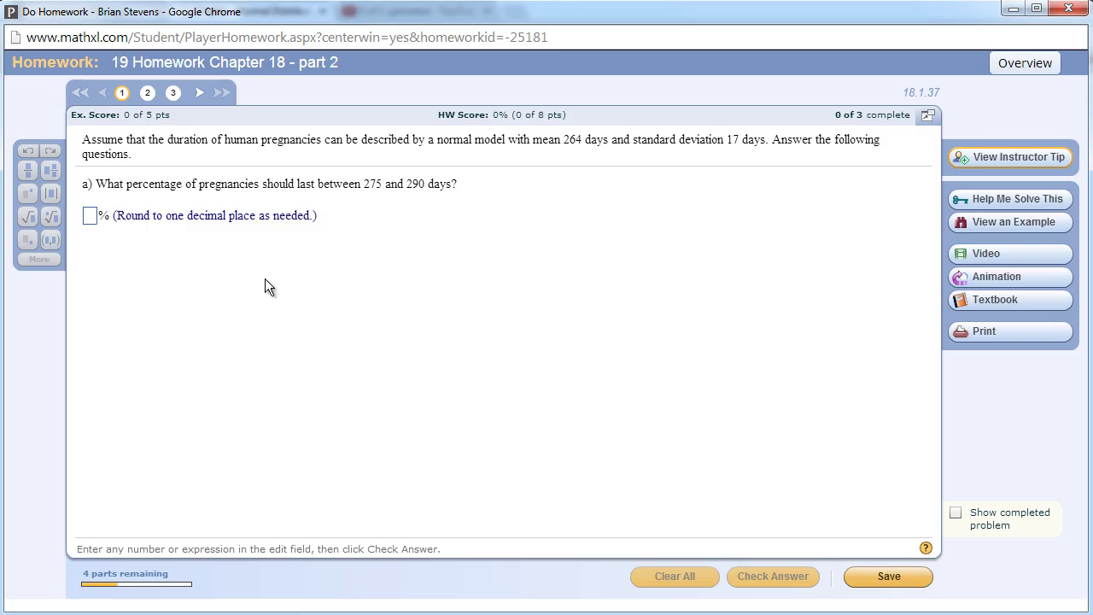
{"action": "left_click", "coordinate": [87, 211]}
{"action": "type", "text": "19.7"}
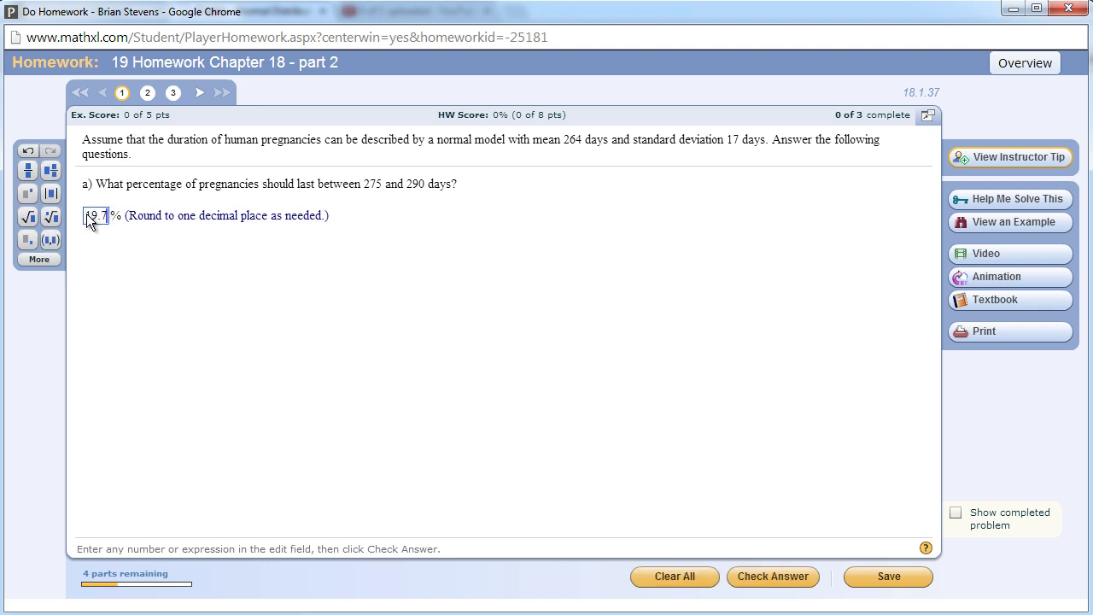
{"action": "key", "text": "alt+Tab"}
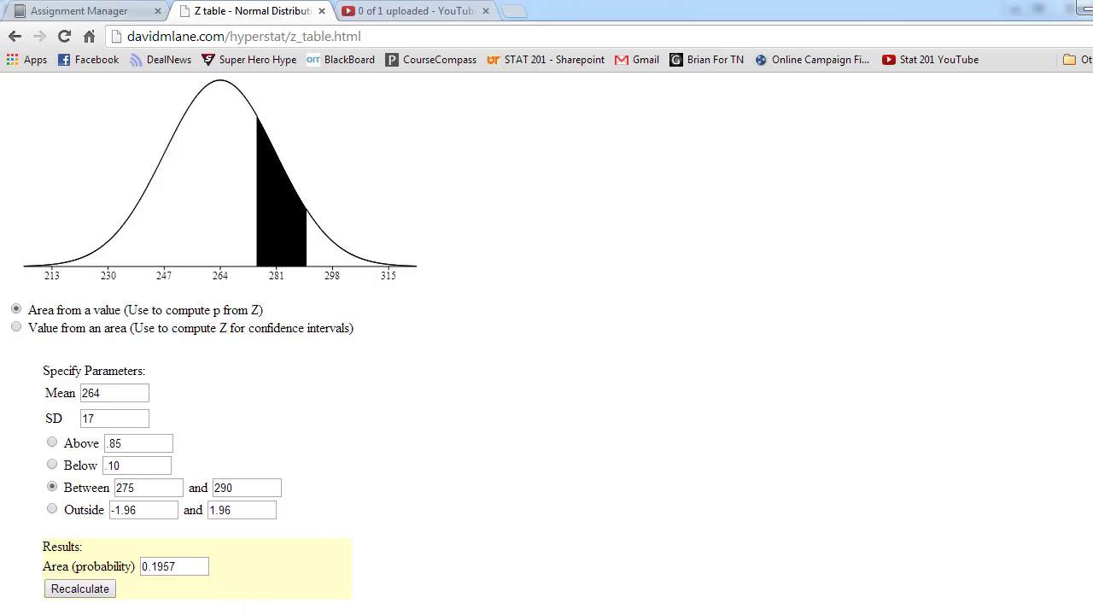
{"action": "mouse_move", "coordinate": [229, 611]}
{"action": "left_click", "coordinate": [272, 569]}
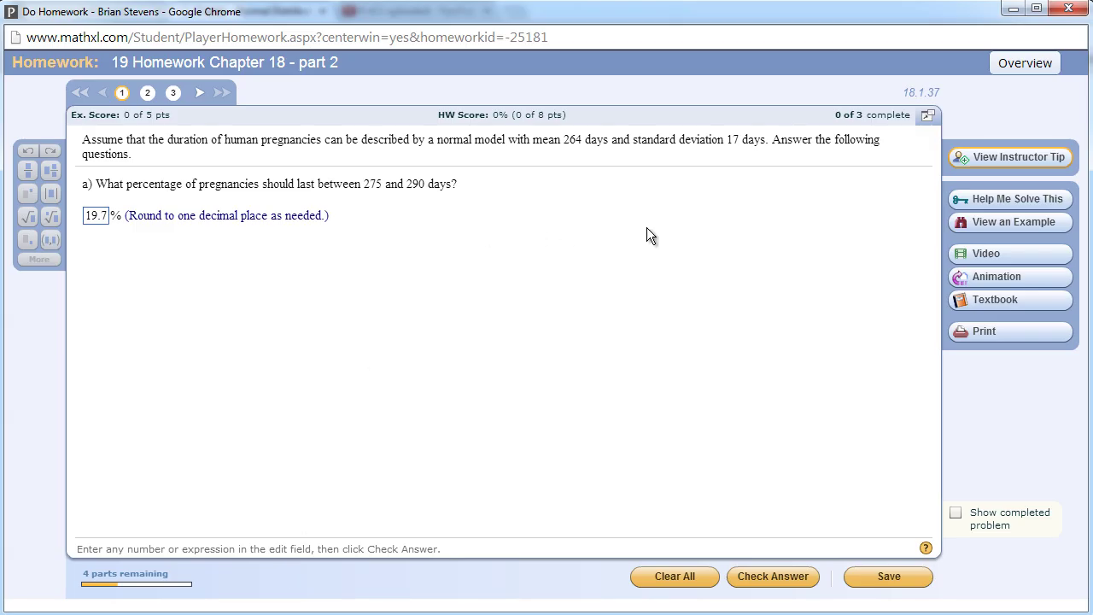
{"action": "left_click", "coordinate": [773, 575]}
{"action": "left_click", "coordinate": [502, 359]}
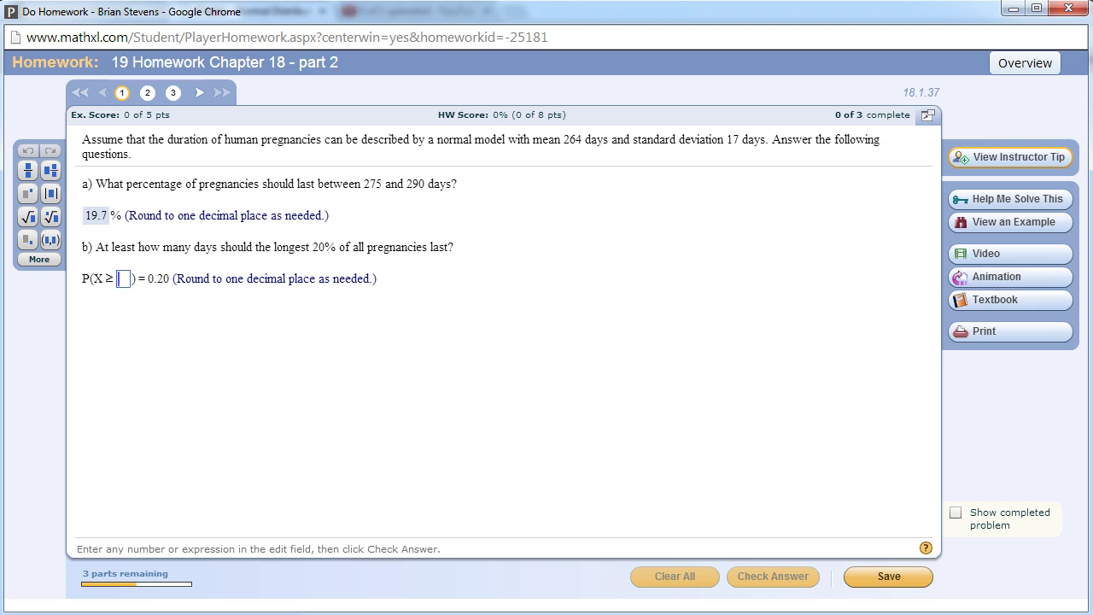
- Switch the Z table to 'Value from an area' with mean 264 and SD 17
{"action": "key", "text": "alt+Tab"}
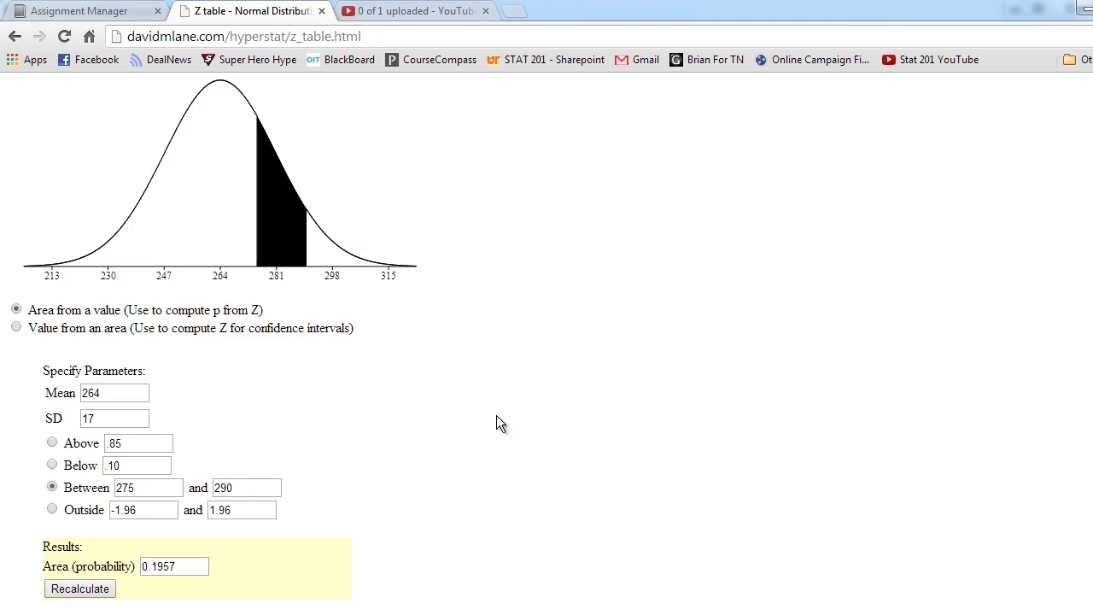
{"action": "left_click_drag", "start_coordinate": [139, 393], "coordinate": [64, 393]}
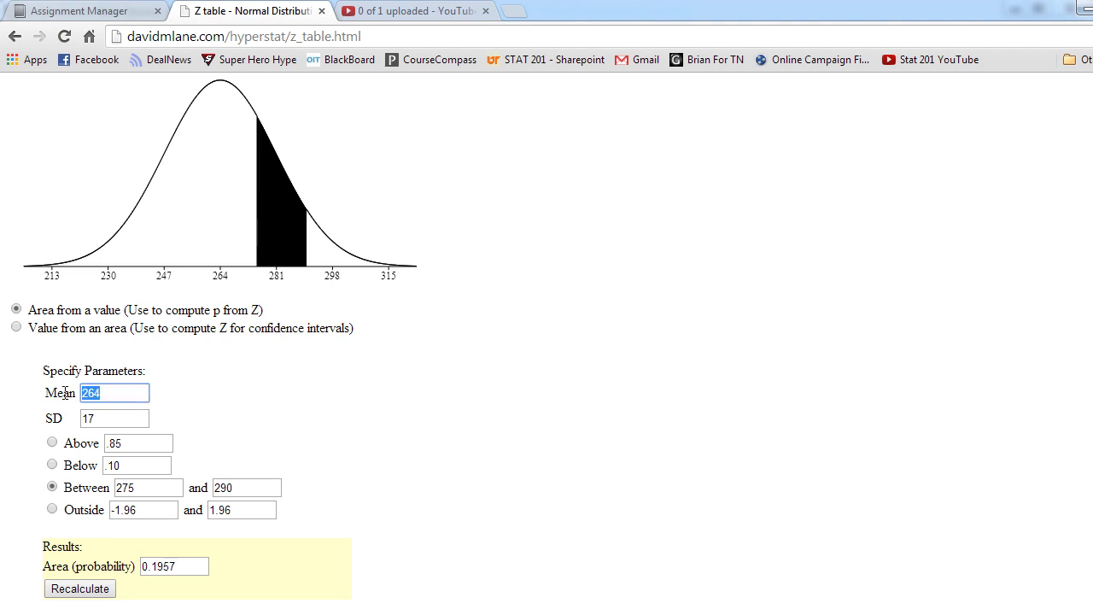
{"action": "left_click", "coordinate": [20, 329]}
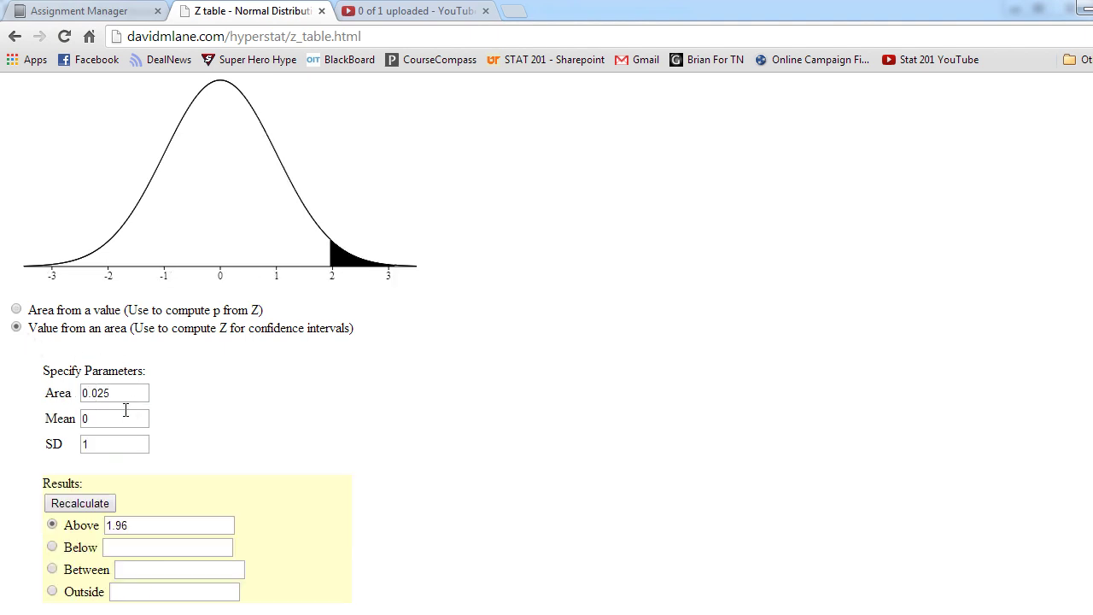
{"action": "left_click_drag", "start_coordinate": [125, 412], "coordinate": [72, 420]}
{"action": "type", "text": "264"}
{"action": "key", "text": "Tab"}
{"action": "type", "text": "2"}
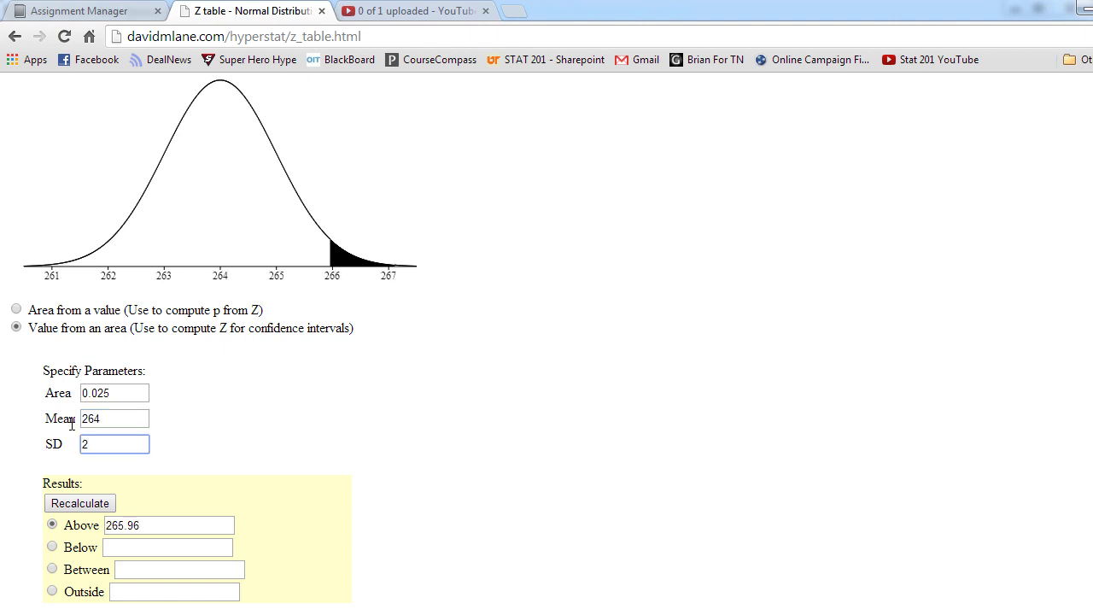
{"action": "key", "text": "BackSpace"}
{"action": "type", "text": "17"}
{"action": "left_click", "coordinate": [264, 354]}
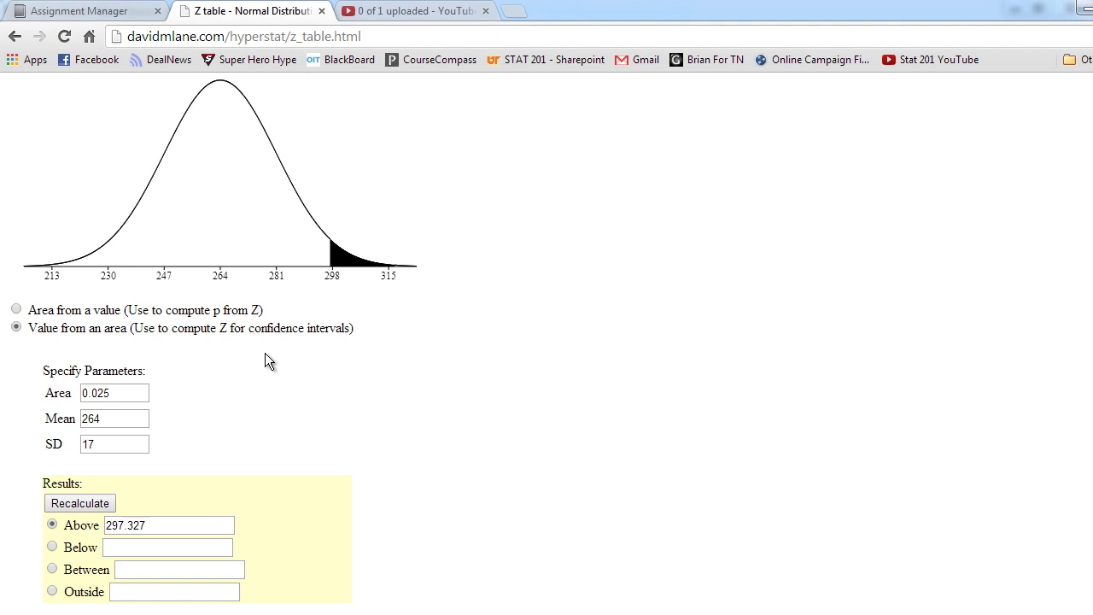
- Set the upper area to 0.20 to get the cutoff 278.305
{"action": "left_click", "coordinate": [133, 395]}
{"action": "key", "text": "BackSpace"}
{"action": "key", "text": "BackSpace"}
{"action": "type", "text": "20"}
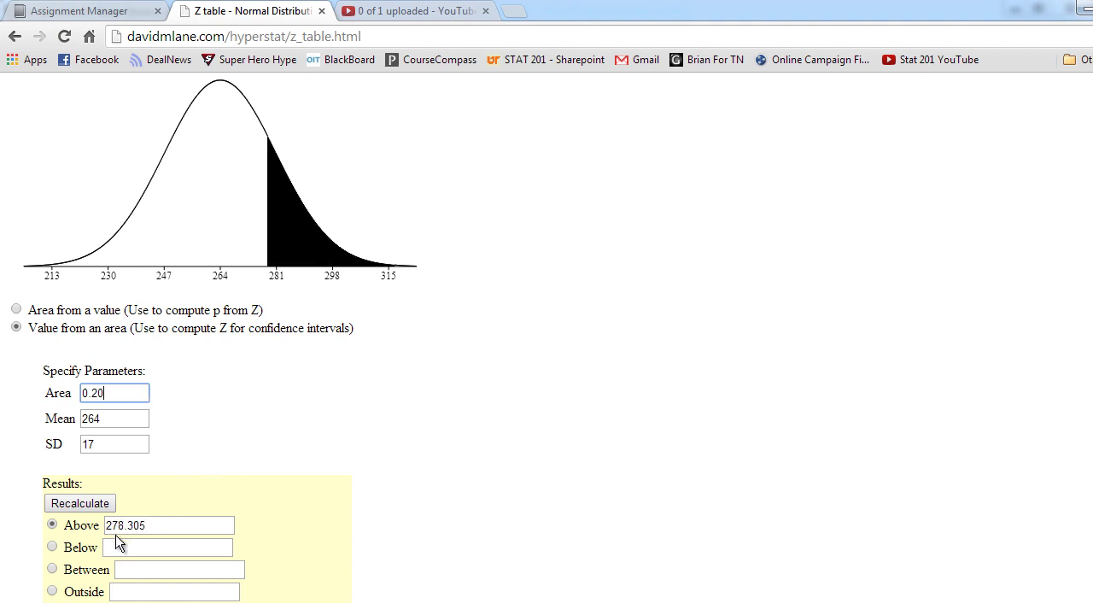
- Enter 278.3 as the part b) cutoff and check it
{"action": "mouse_move", "coordinate": [268, 509]}
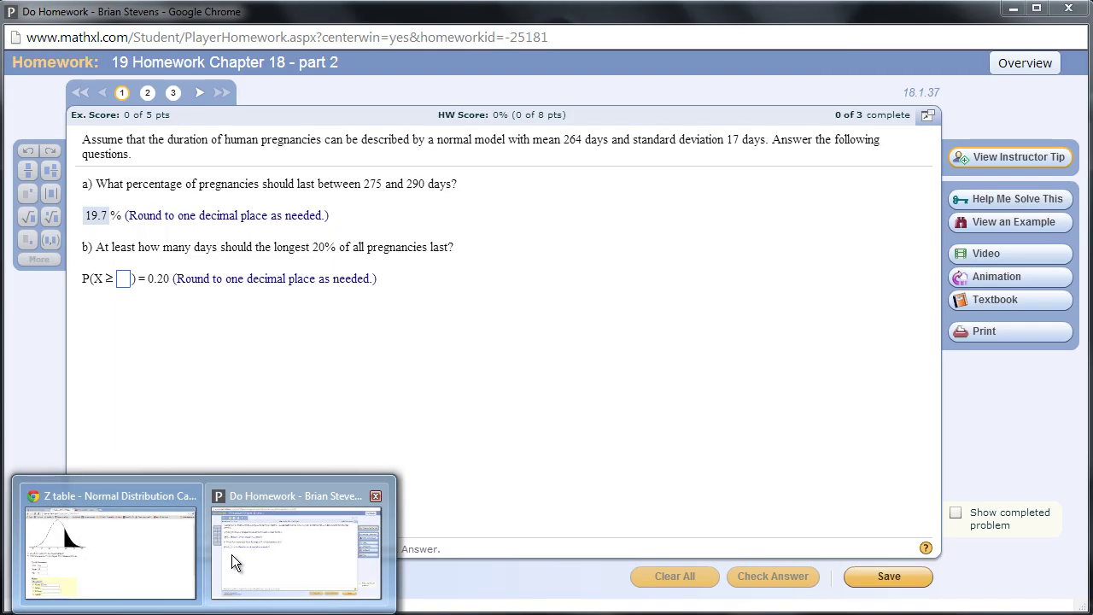
{"action": "left_click", "coordinate": [231, 554]}
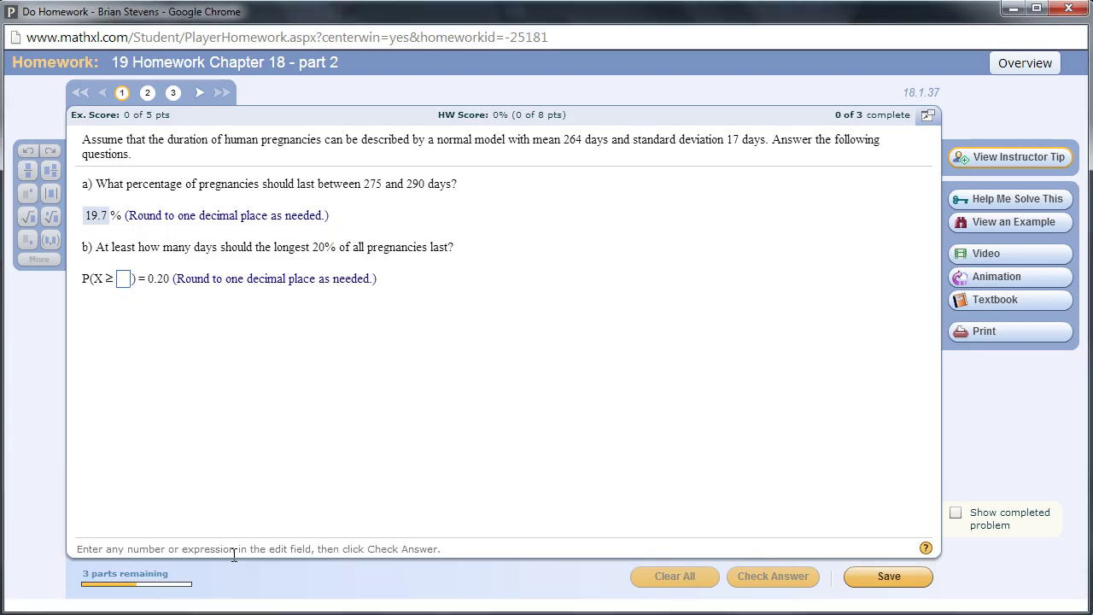
{"action": "left_click", "coordinate": [127, 281]}
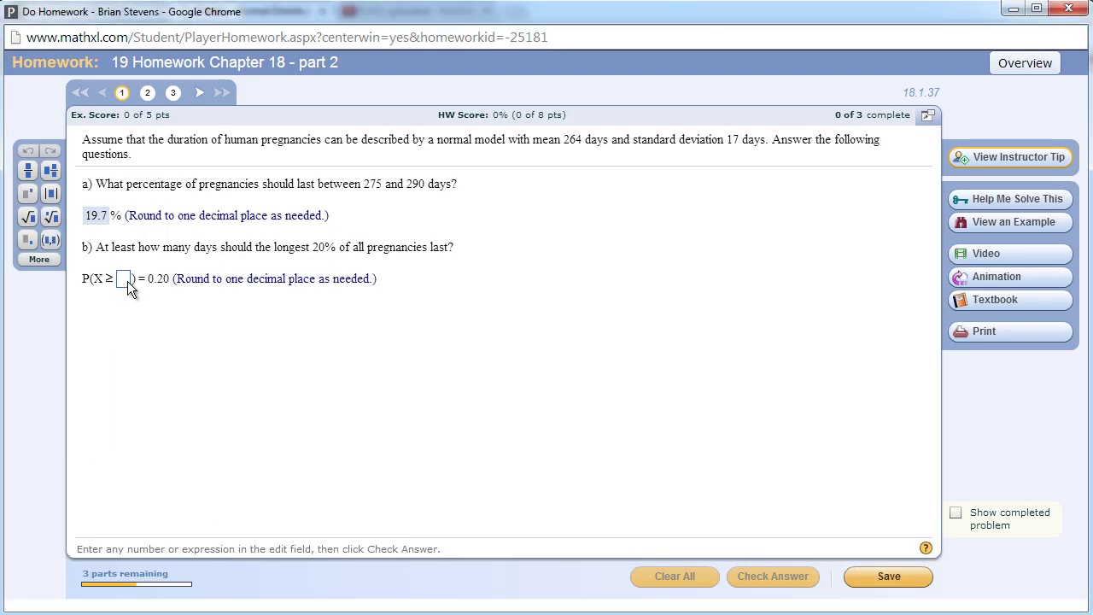
{"action": "type", "text": "278"}
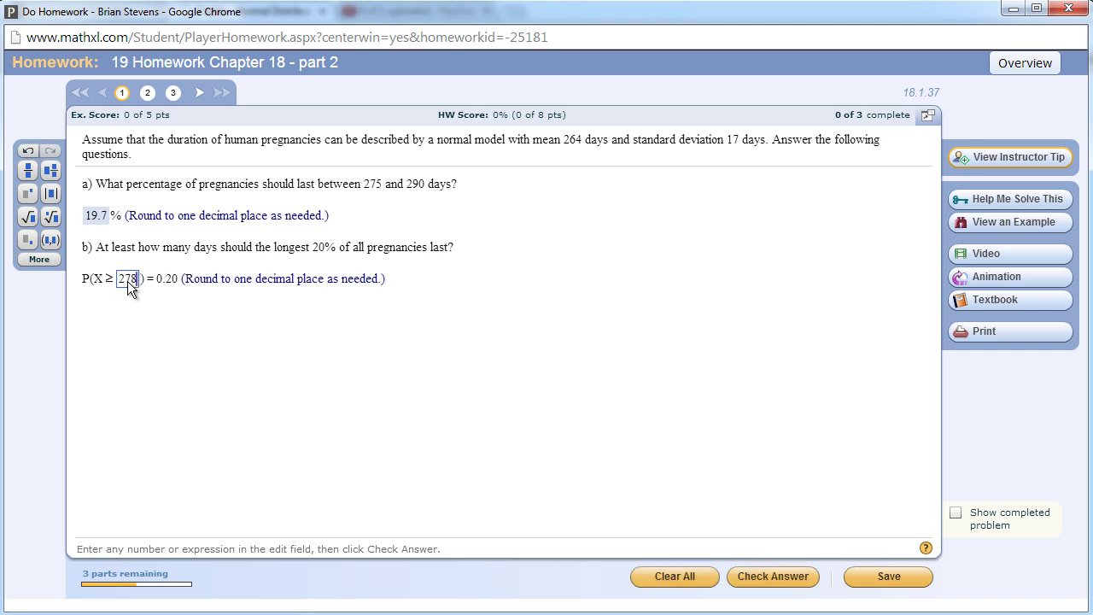
{"action": "type", "text": ".3"}
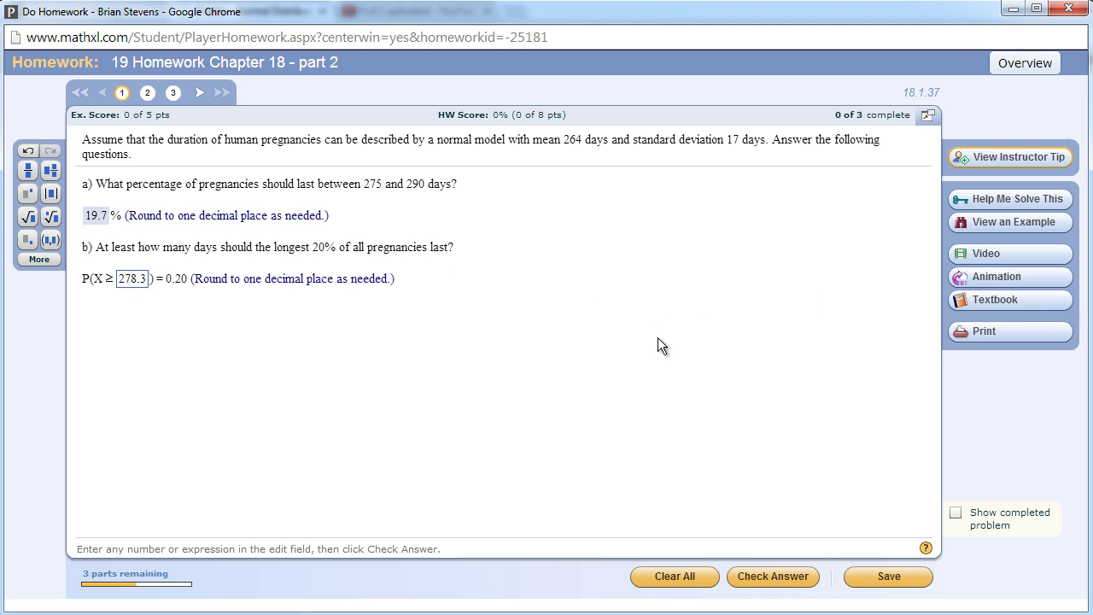
{"action": "key", "text": "Return"}
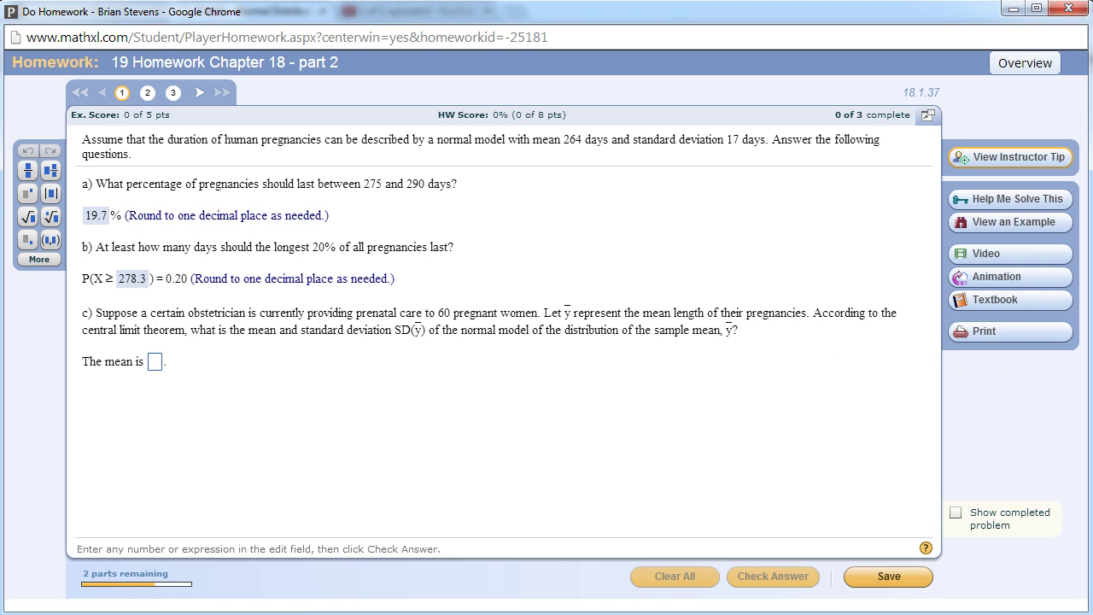
{"action": "key", "text": "alt+Tab"}
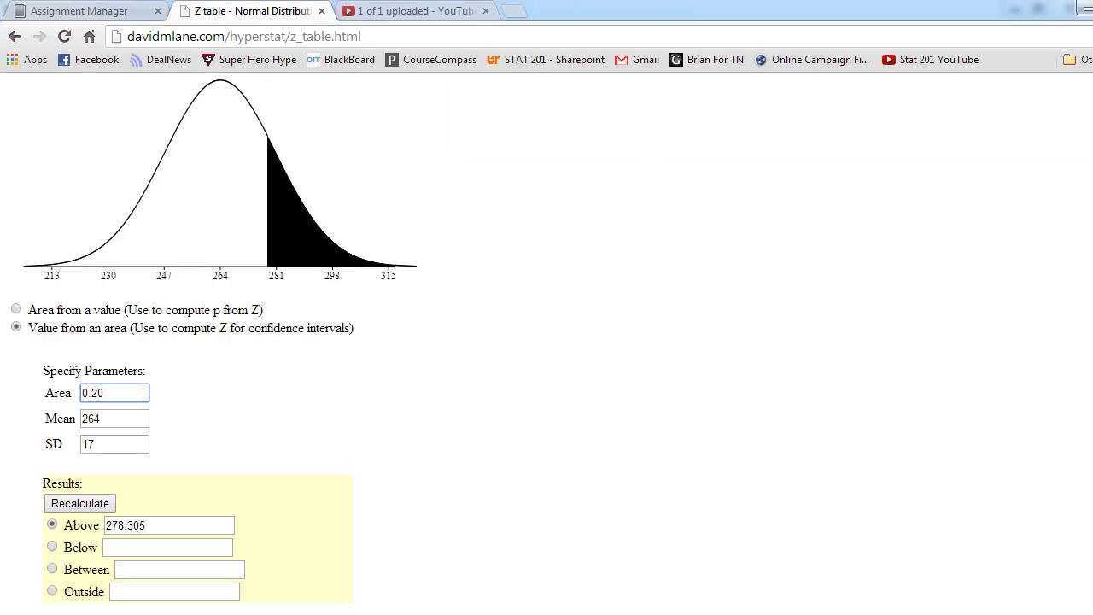
- Compute the square root of 60 in Calculator and copy it
{"action": "key", "text": "alt+Tab"}
{"action": "left_click", "coordinate": [767, 362]}
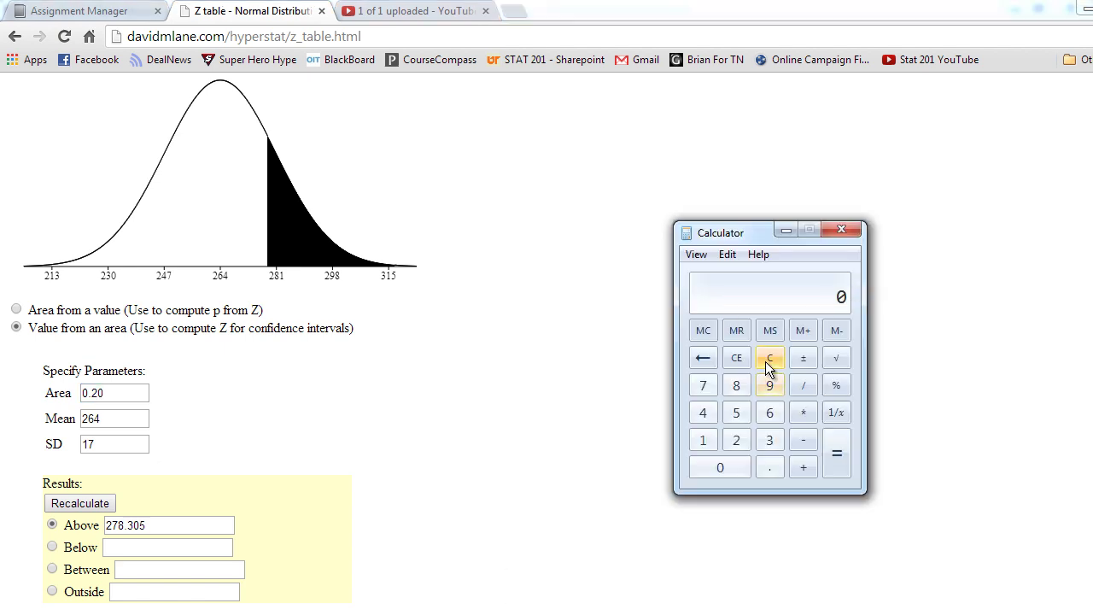
{"action": "type", "text": "17/"}
{"action": "left_click", "coordinate": [775, 357]}
{"action": "type", "text": "60"}
{"action": "left_click", "coordinate": [838, 359]}
{"action": "left_click", "coordinate": [720, 254]}
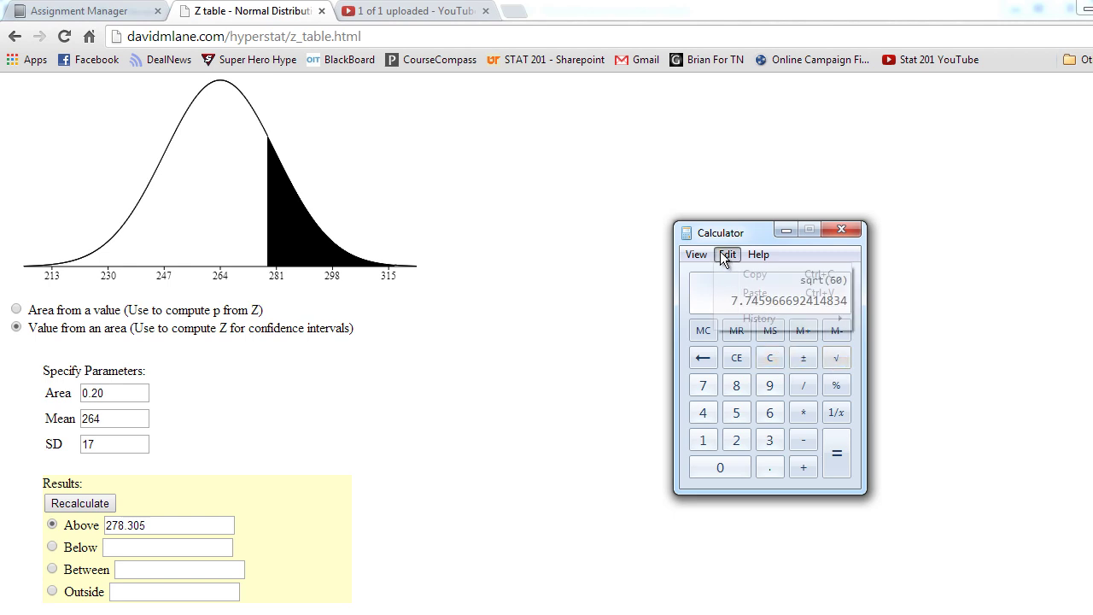
{"action": "left_click", "coordinate": [733, 266]}
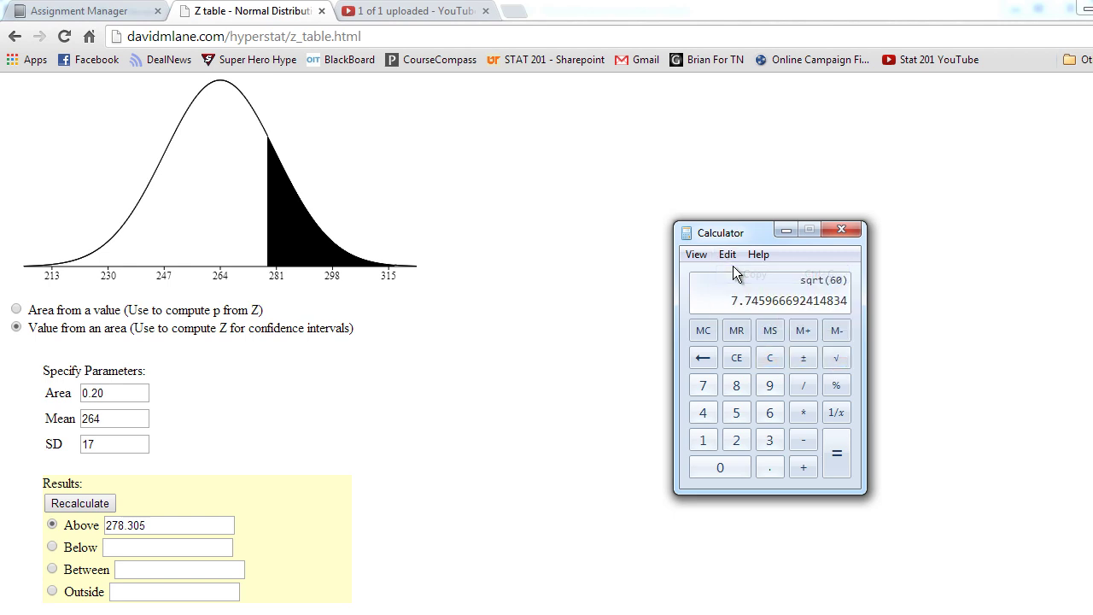
- Divide 17 by the pasted √60 and copy the result 2.19469056285087
{"action": "left_click", "coordinate": [770, 359]}
{"action": "type", "text": "17"}
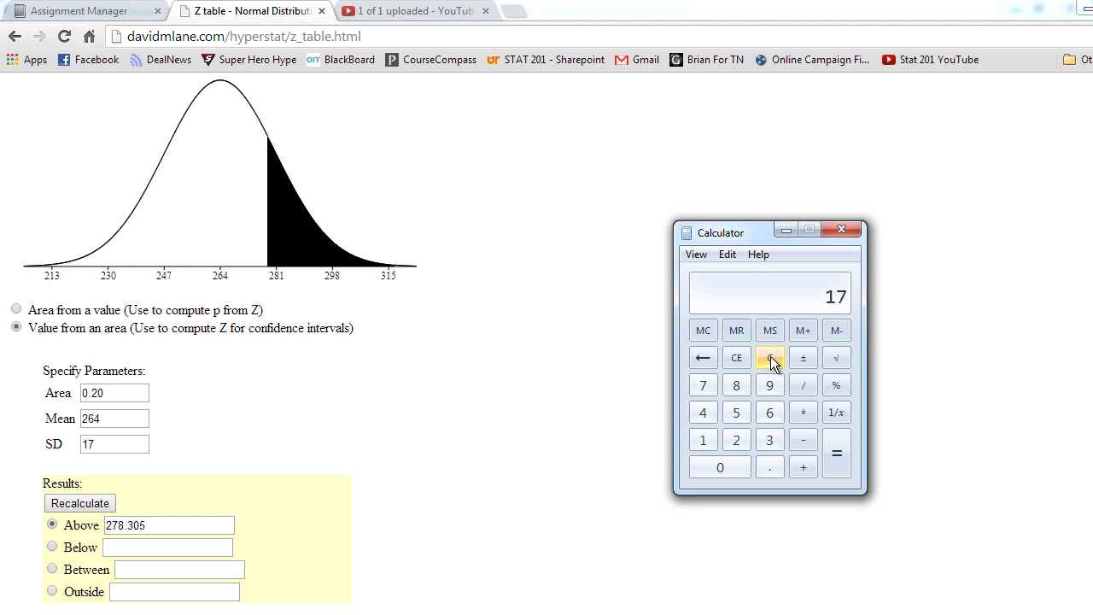
{"action": "key", "text": "slash"}
{"action": "key", "text": "ctrl+v"}
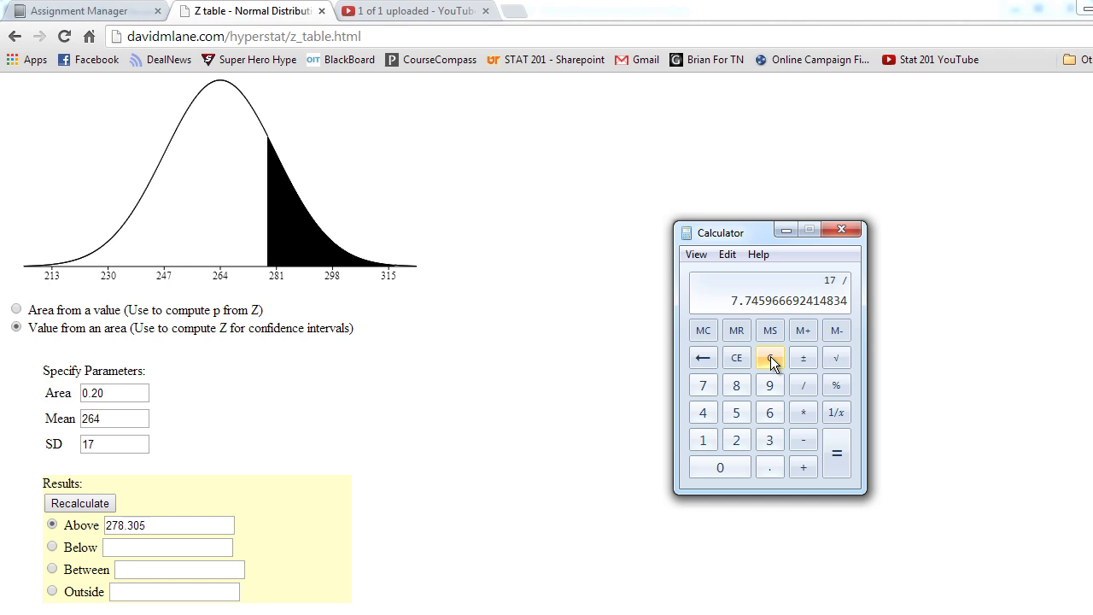
{"action": "key", "text": "Return"}
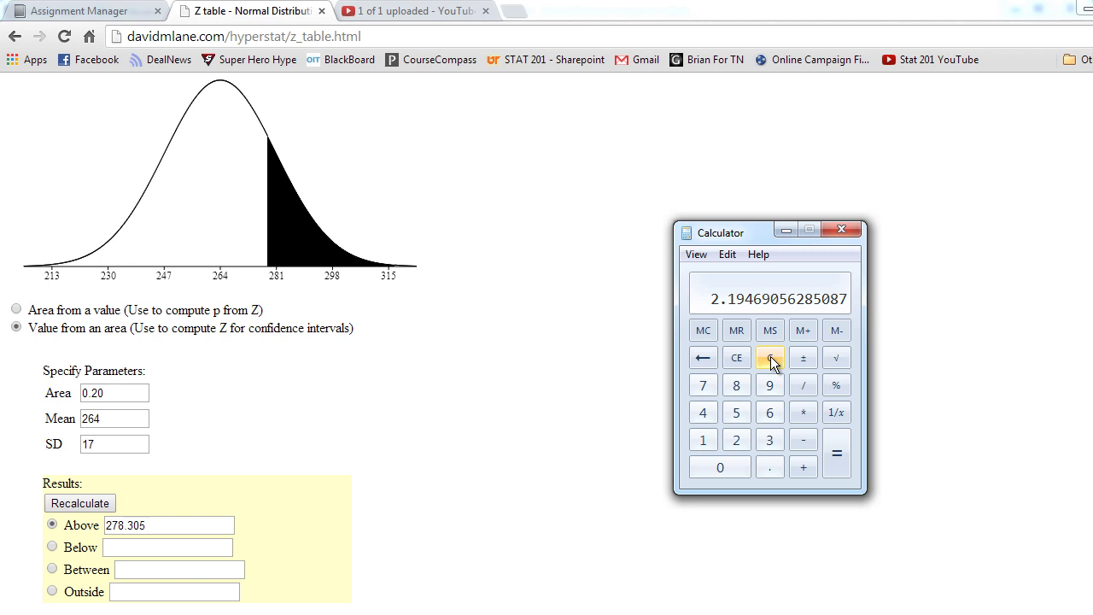
{"action": "left_click", "coordinate": [726, 255]}
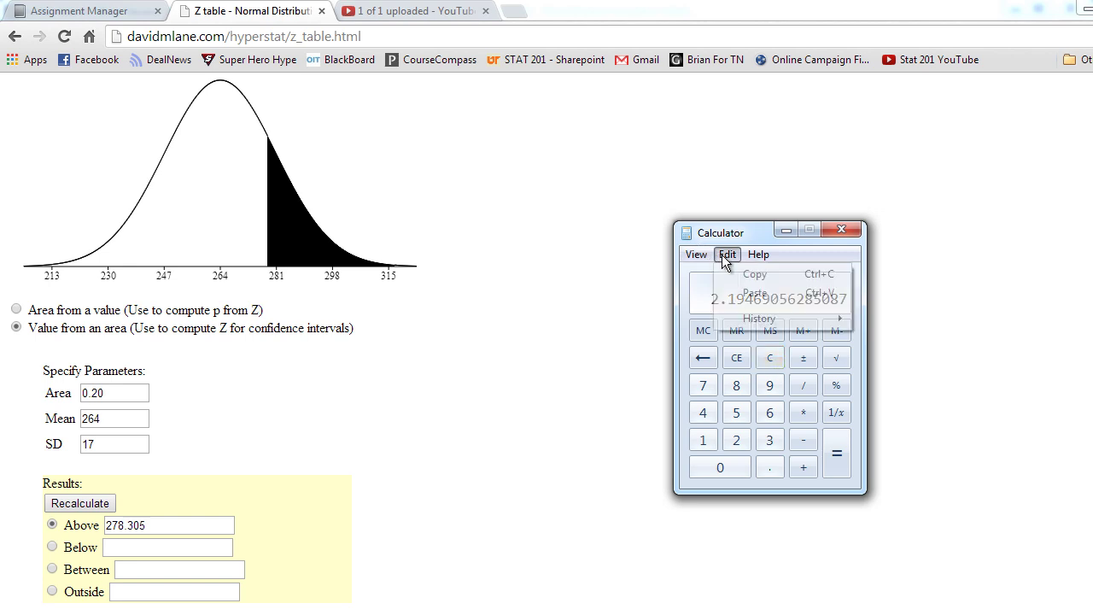
{"action": "left_click", "coordinate": [742, 274]}
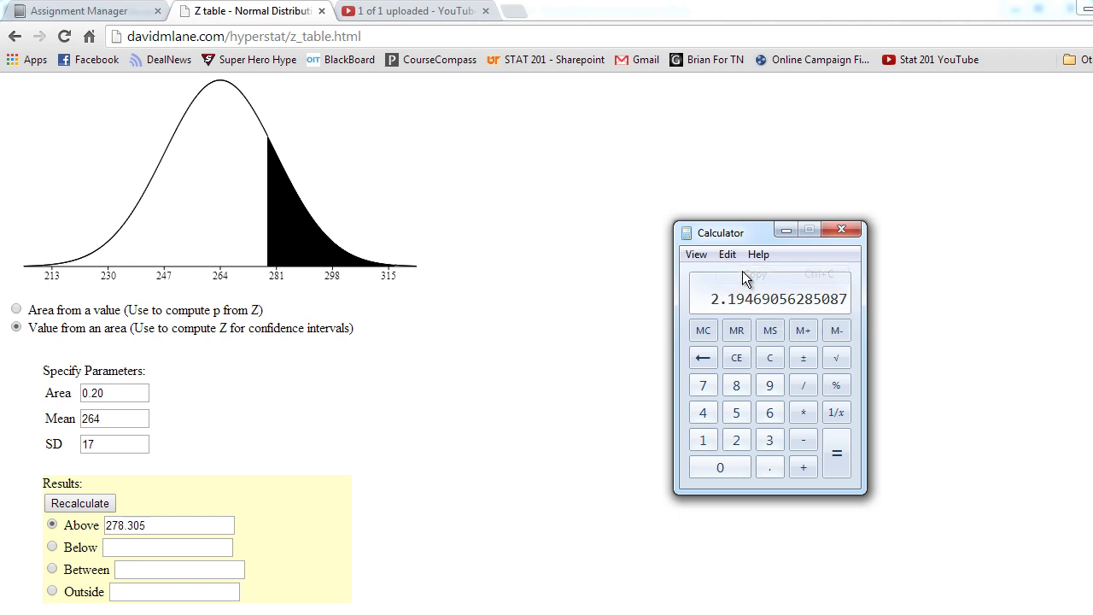
- Set the Z table's area-from-a-value form to SD 2.194690 with mean 264
{"action": "left_click", "coordinate": [135, 444]}
{"action": "key", "text": "BackSpace"}
{"action": "key", "text": "BackSpace"}
{"action": "key", "text": "ctrl+v"}
{"action": "left_click", "coordinate": [17, 310]}
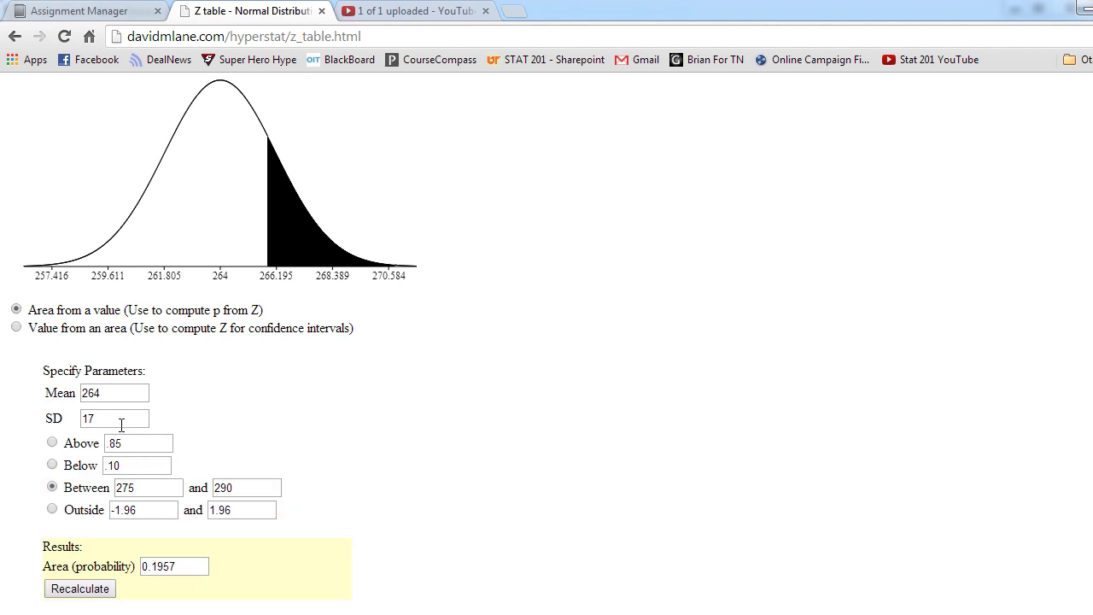
{"action": "left_click_drag", "start_coordinate": [120, 425], "coordinate": [64, 420]}
{"action": "key", "text": "ctrl+v"}
{"action": "left_click", "coordinate": [323, 415]}
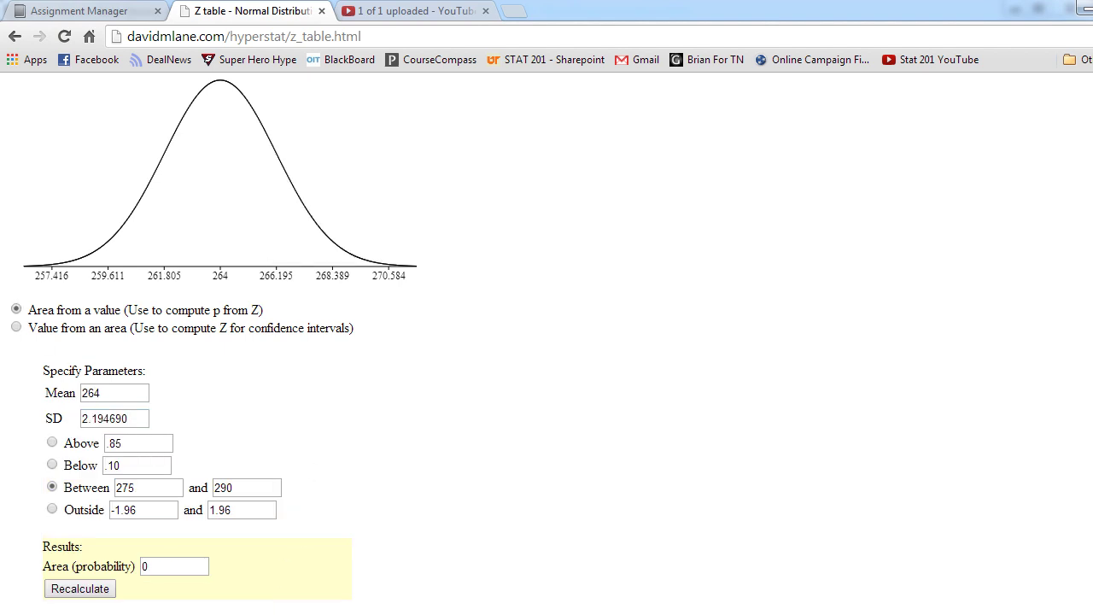
{"action": "mouse_move", "coordinate": [199, 598]}
{"action": "left_click", "coordinate": [239, 594]}
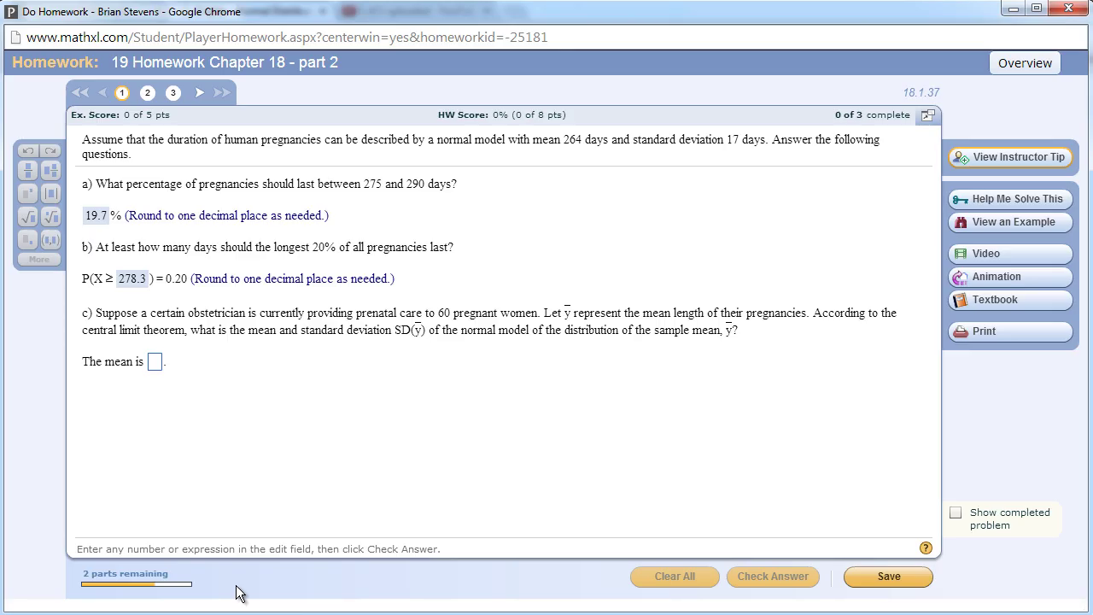
- Enter mean 264 and SD(ȳ) 2.19 for part c)
{"action": "left_click", "coordinate": [154, 362]}
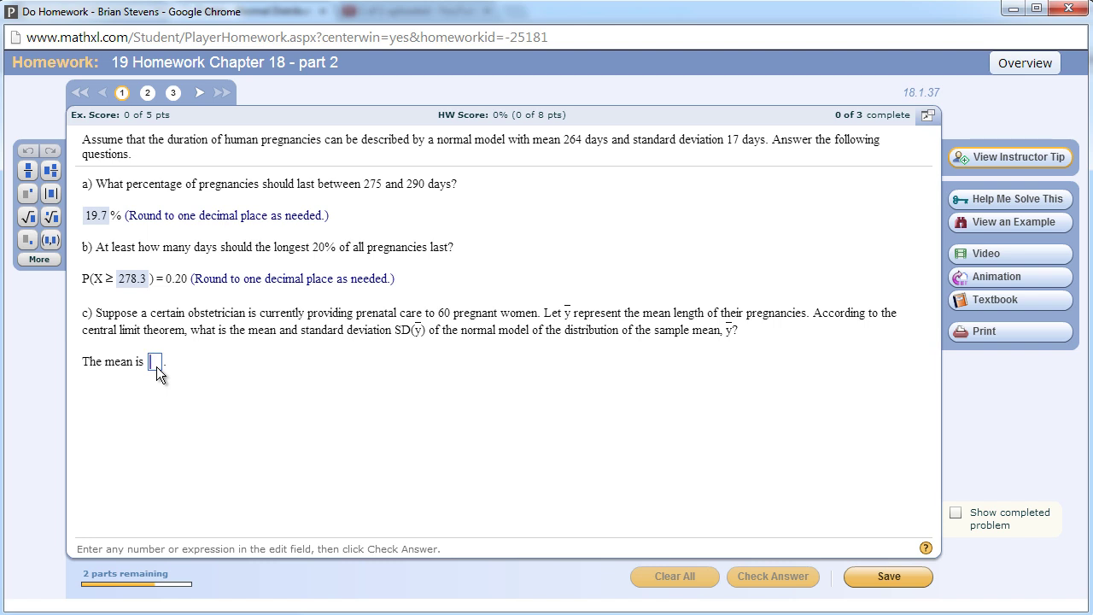
{"action": "type", "text": "264"}
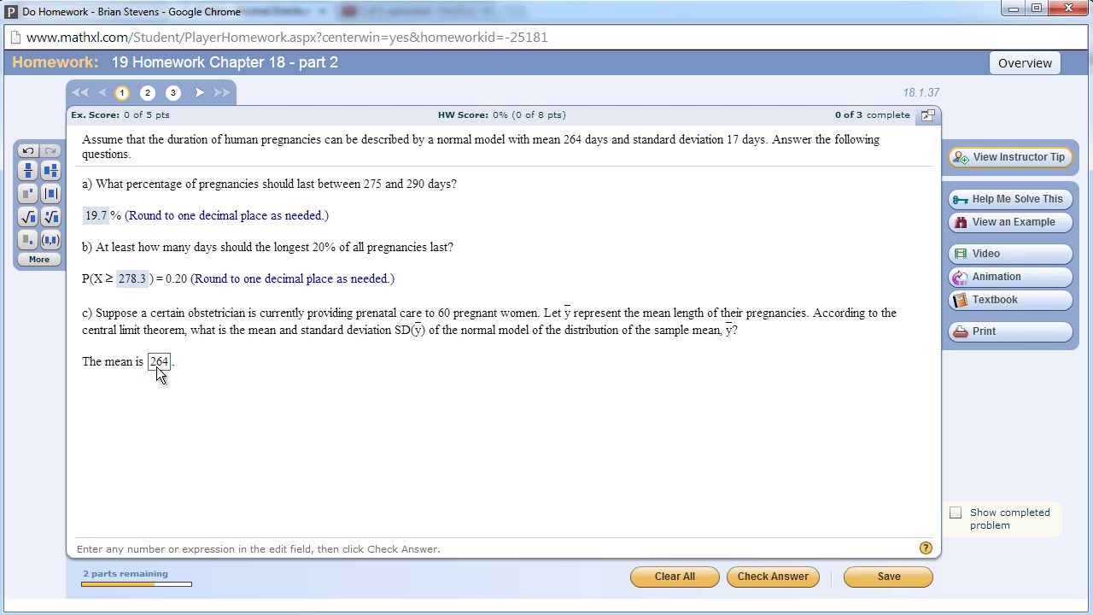
{"action": "key", "text": "Return"}
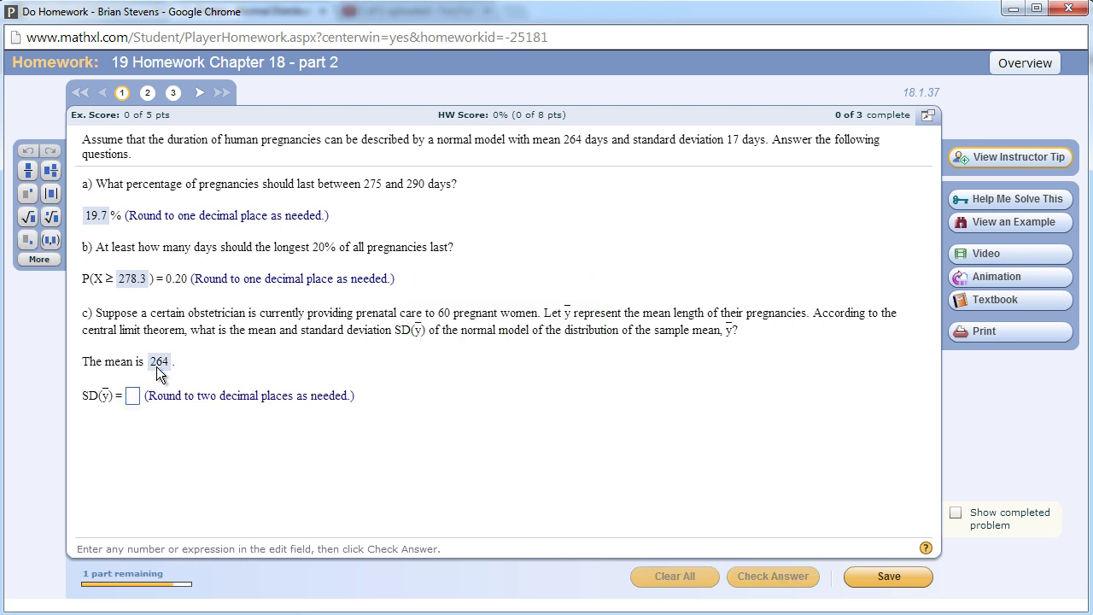
{"action": "key", "text": "ctrl+v"}
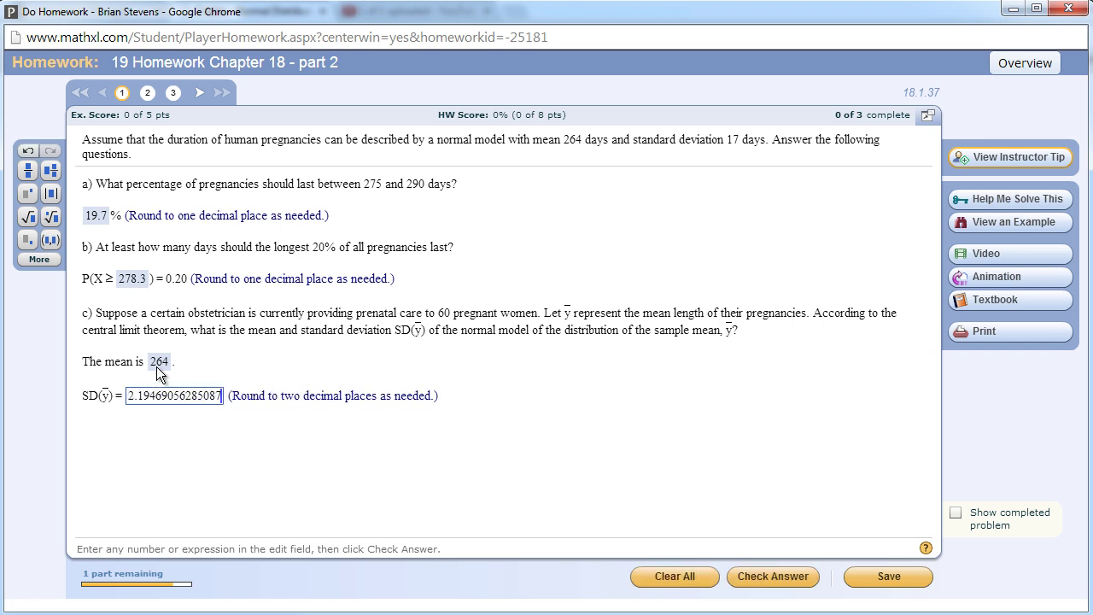
{"action": "key", "text": "BackSpace"}
{"action": "key", "text": "BackSpace"}
{"action": "key", "text": "BackSpace"}
{"action": "key", "text": "BackSpace"}
{"action": "key", "text": "BackSpace"}
{"action": "key", "text": "BackSpace"}
{"action": "key", "text": "BackSpace"}
{"action": "key", "text": "BackSpace"}
{"action": "key", "text": "BackSpace"}
{"action": "key", "text": "BackSpace"}
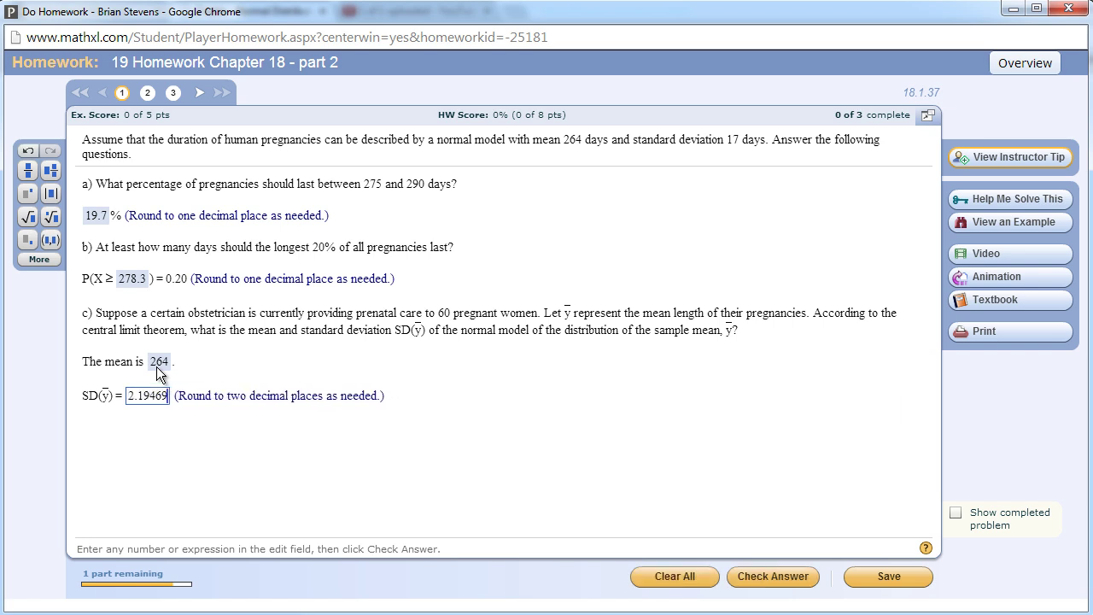
{"action": "key", "text": "BackSpace"}
{"action": "key", "text": "BackSpace"}
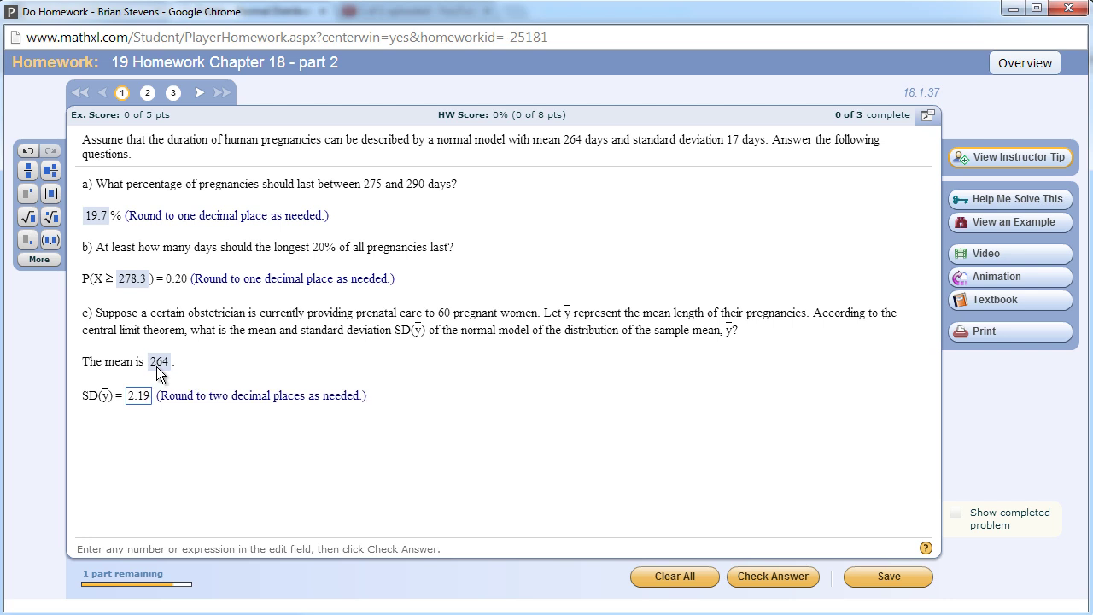
{"action": "key", "text": "Return"}
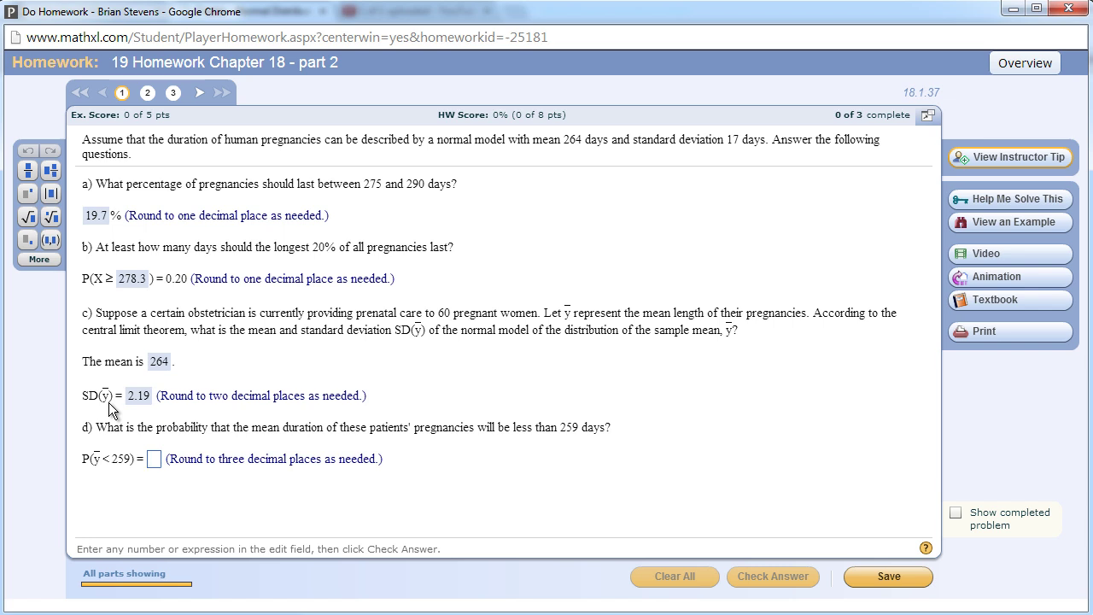
- Compute the area below 259 in the Z table, about 0.0114
{"action": "key", "text": "alt+Tab"}
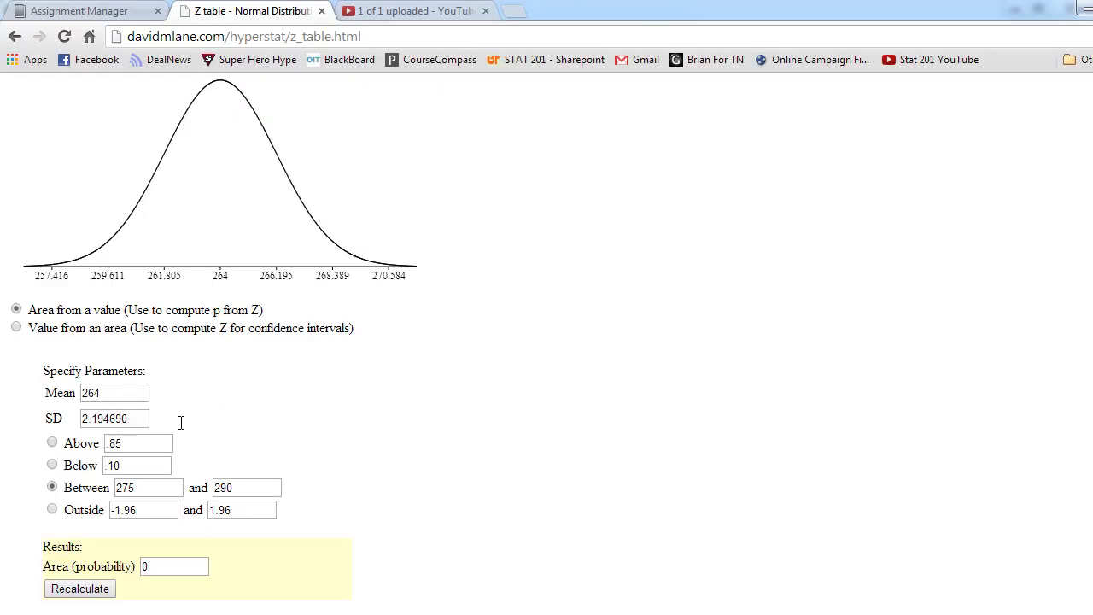
{"action": "left_click", "coordinate": [53, 465]}
{"action": "left_click_drag", "start_coordinate": [172, 466], "coordinate": [85, 466]}
{"action": "left_click", "coordinate": [151, 444]}
{"action": "left_click_drag", "start_coordinate": [128, 465], "coordinate": [88, 466]}
{"action": "type", "text": "259"}
{"action": "key", "text": "Return"}
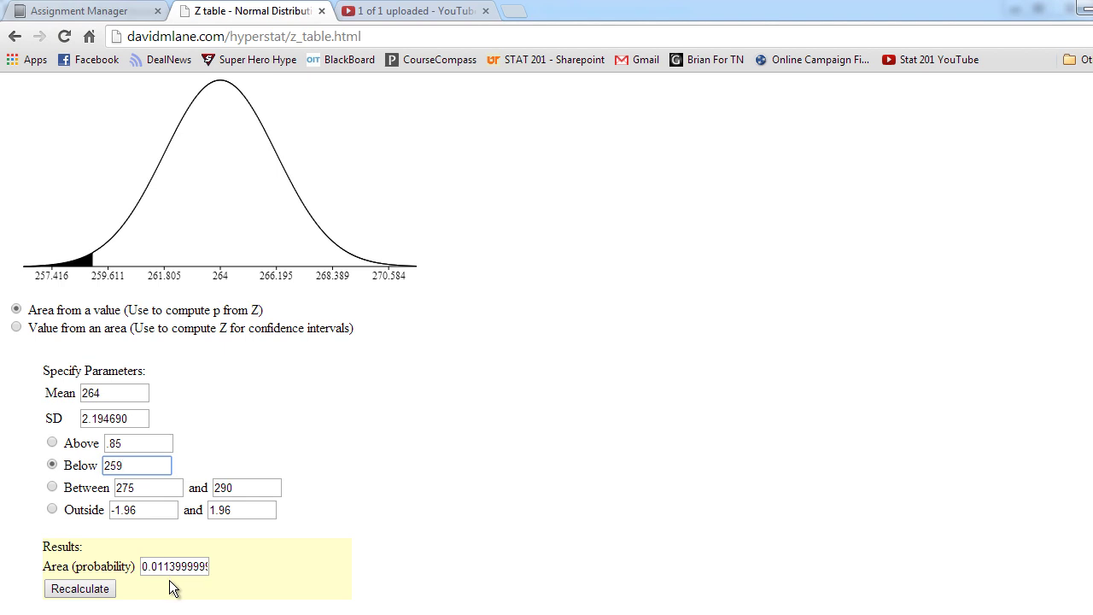
- Enter 0.011 as the part d) probability and check it
{"action": "mouse_move", "coordinate": [205, 608]}
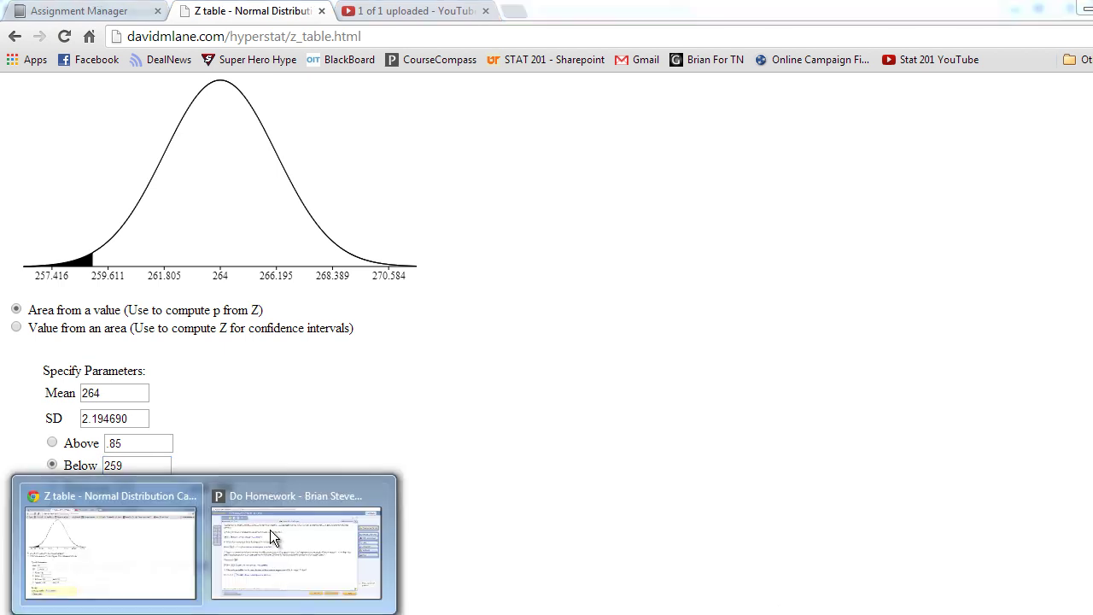
{"action": "left_click", "coordinate": [273, 535]}
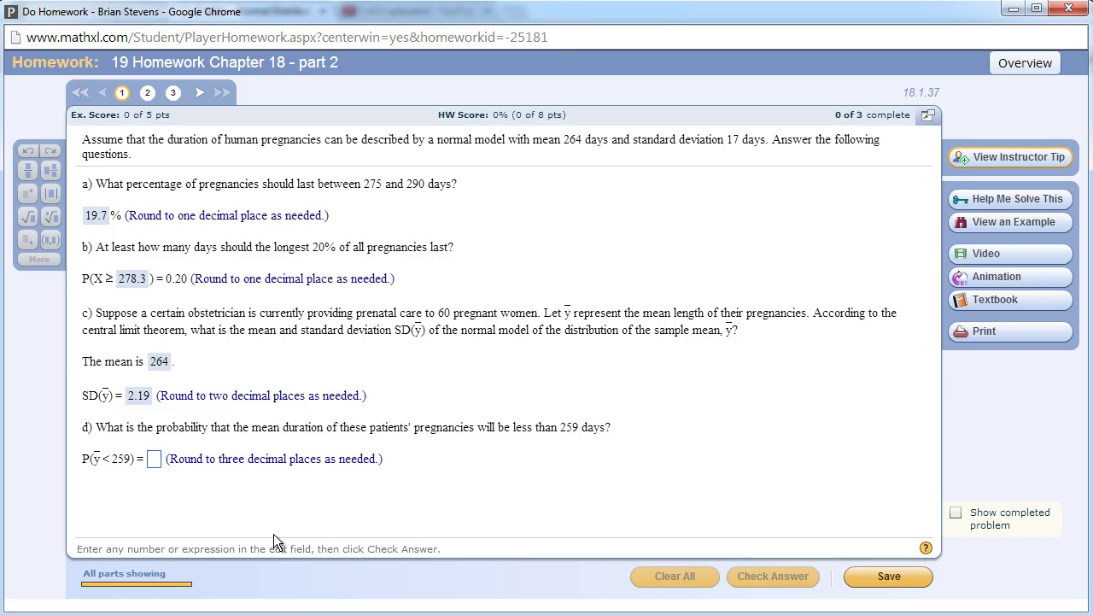
{"action": "left_click", "coordinate": [156, 459]}
{"action": "type", "text": "0.0"}
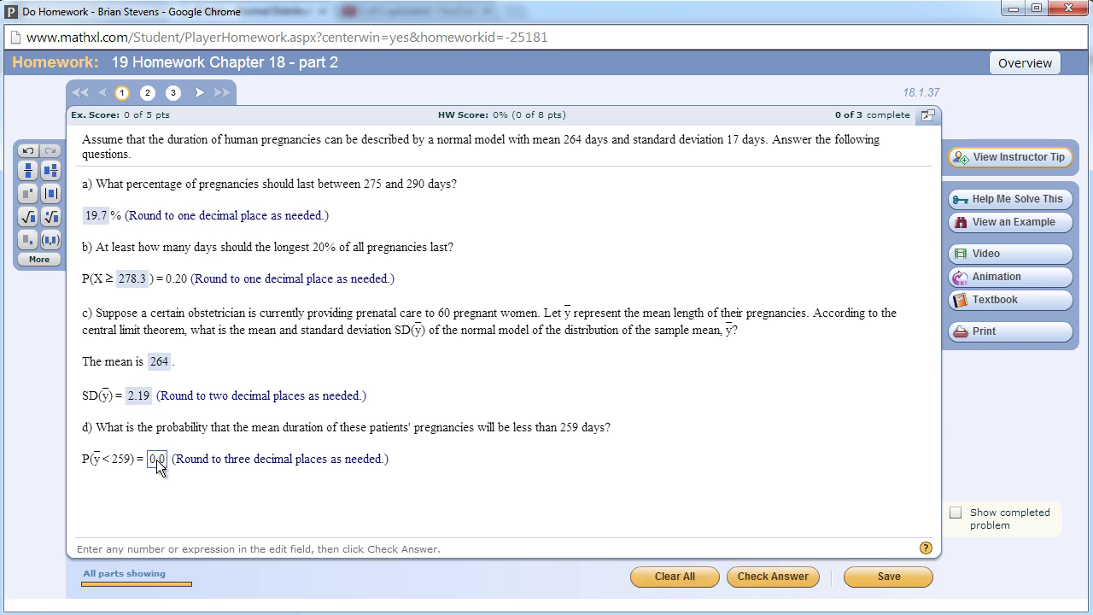
{"action": "type", "text": "11"}
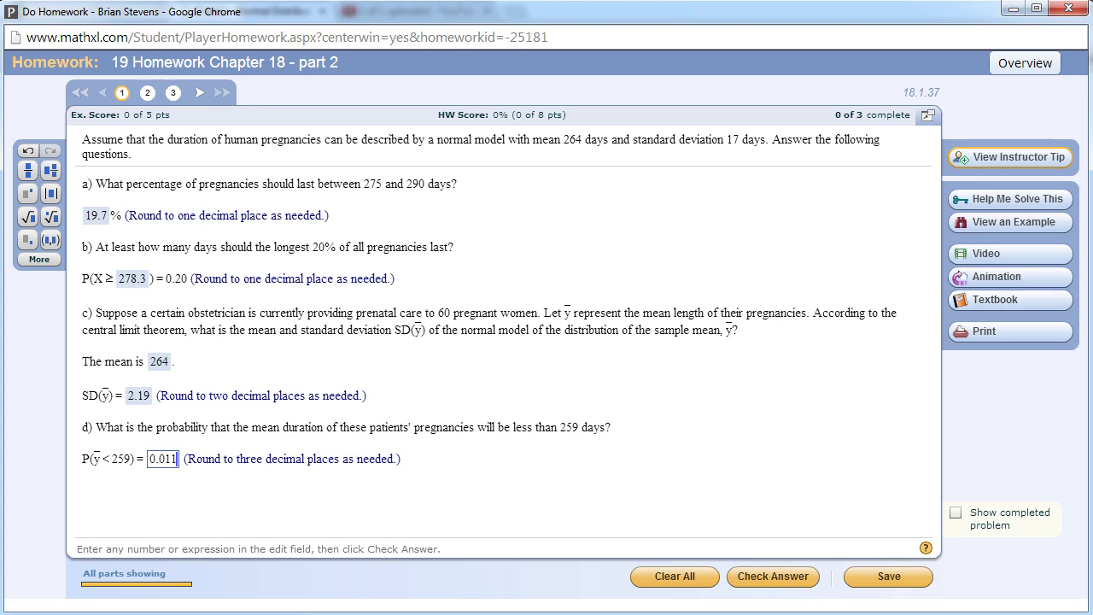
{"action": "key", "text": "alt+Tab"}
{"action": "mouse_move", "coordinate": [205, 613]}
{"action": "left_click", "coordinate": [317, 516]}
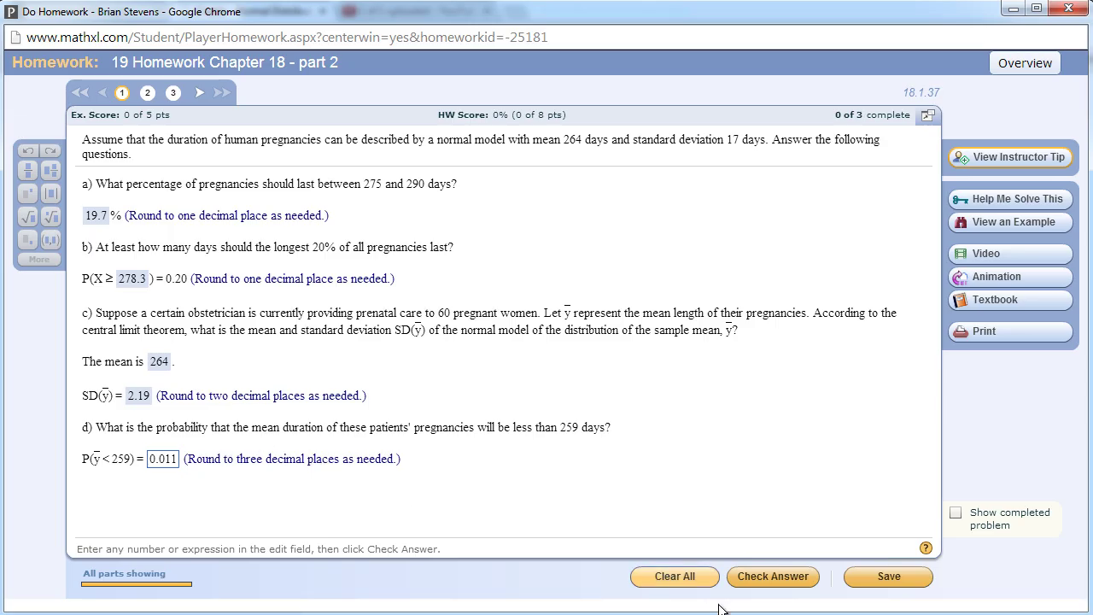
{"action": "left_click", "coordinate": [742, 577]}
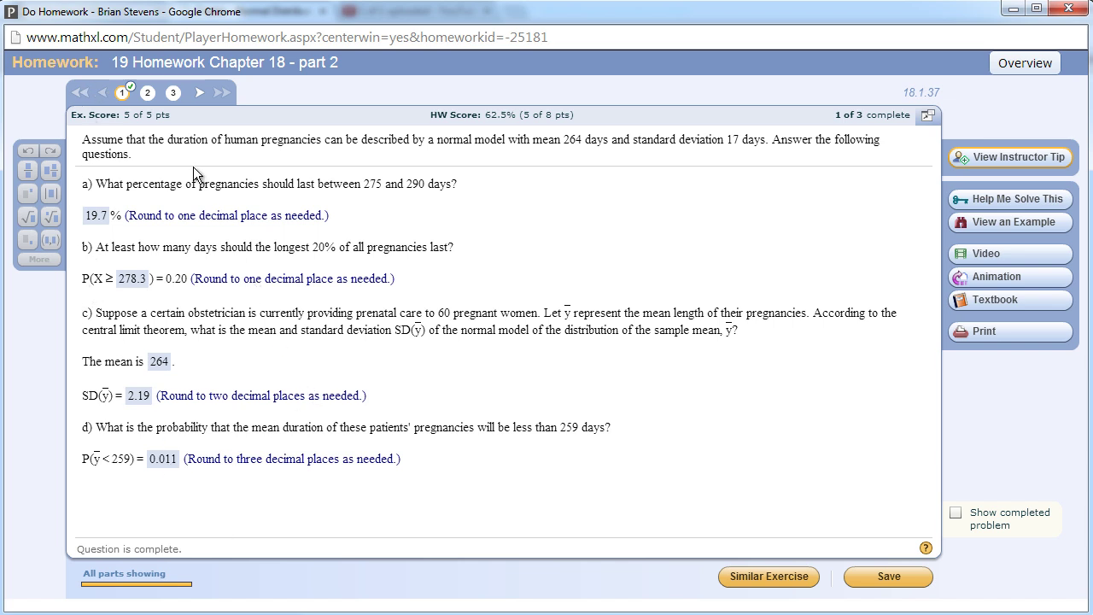
- Open question 2 on carbon monoxide emissions and dismiss its instructor tip
{"action": "left_click", "coordinate": [146, 93]}
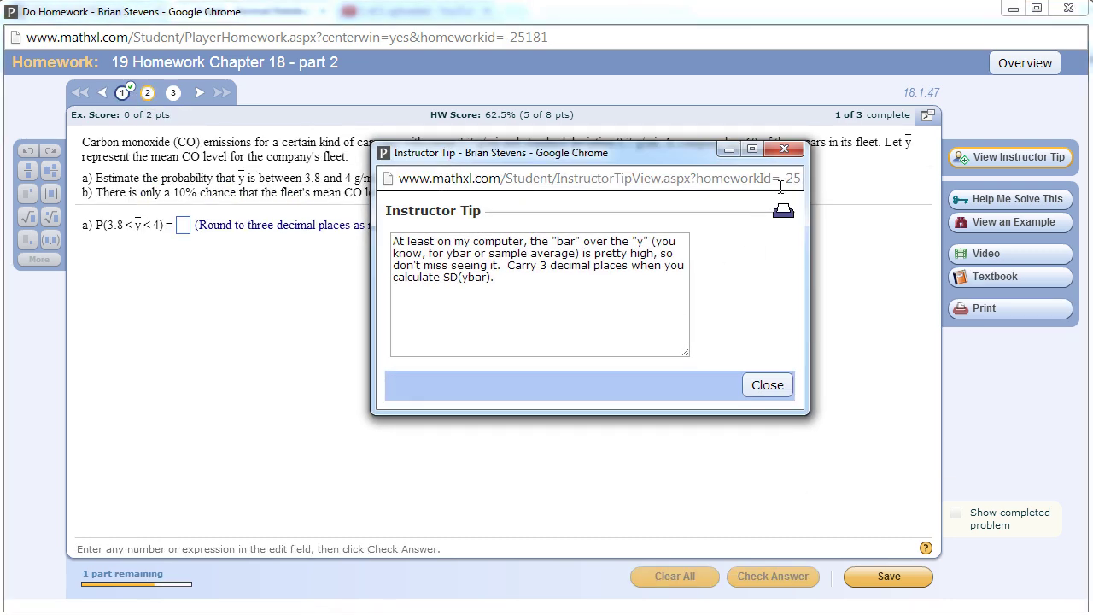
{"action": "left_click", "coordinate": [775, 155]}
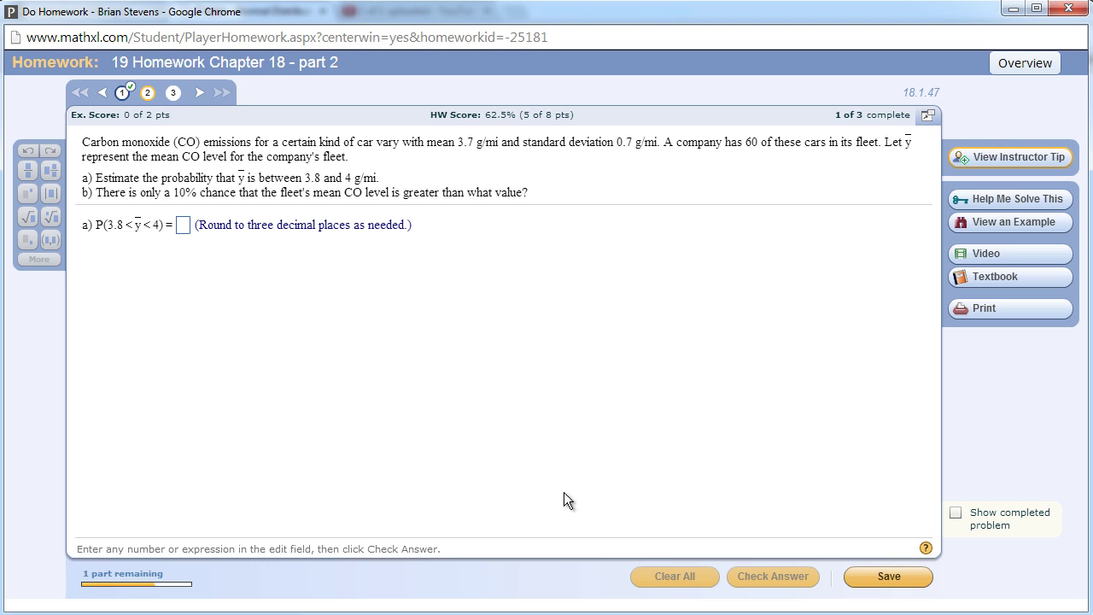
- In Calculator, compute the square root of 60 and copy it
{"action": "key", "text": "alt+Tab"}
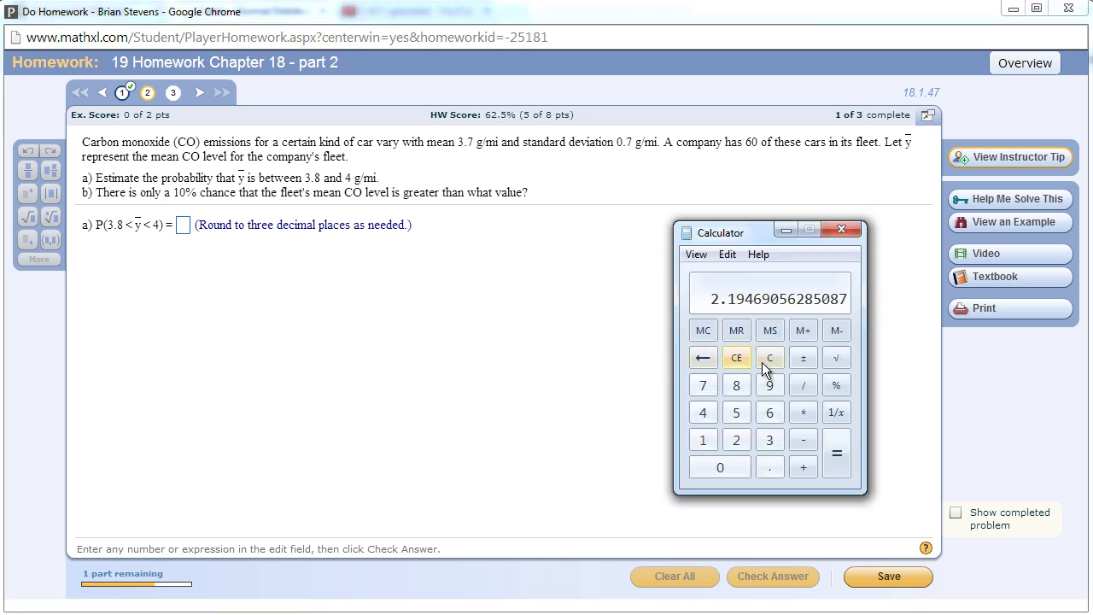
{"action": "left_click", "coordinate": [763, 363]}
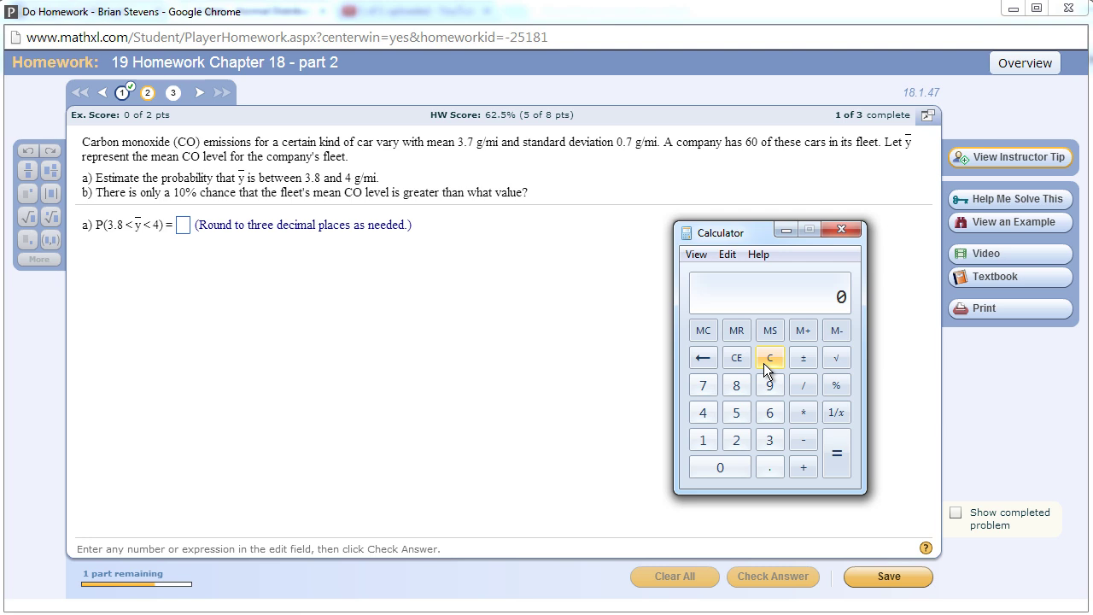
{"action": "left_click", "coordinate": [763, 363]}
{"action": "left_click", "coordinate": [839, 361]}
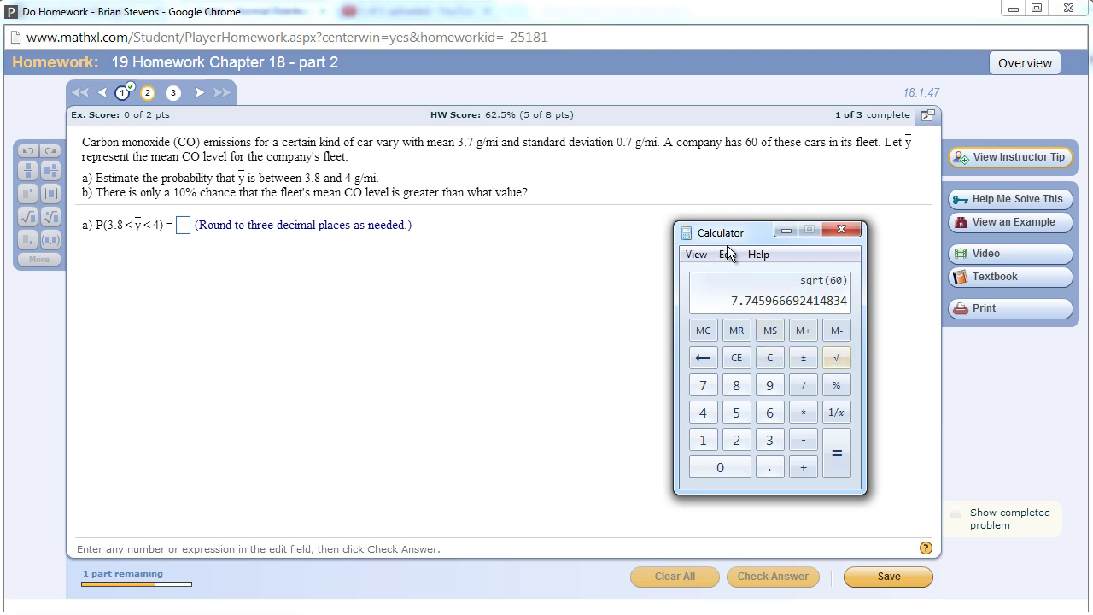
{"action": "left_click", "coordinate": [727, 253]}
{"action": "left_click", "coordinate": [741, 275]}
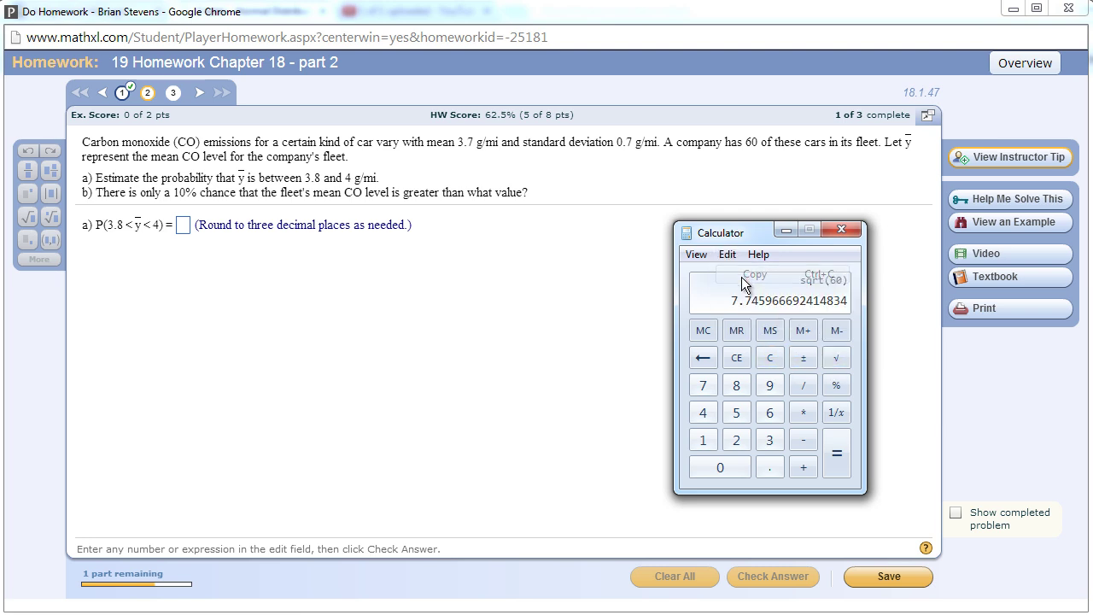
- Divide 0.7 by the pasted root to get 0.0903696114115064 and copy the result
{"action": "left_click", "coordinate": [767, 362]}
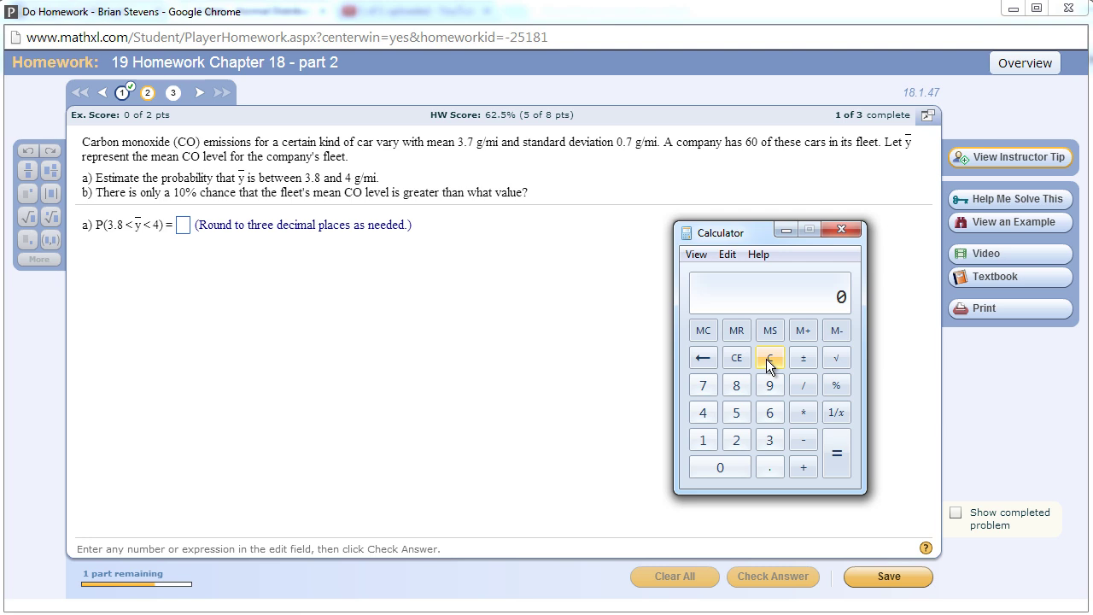
{"action": "type", "text": "0.7"}
{"action": "key", "text": "slash"}
{"action": "key", "text": "ctrl+v"}
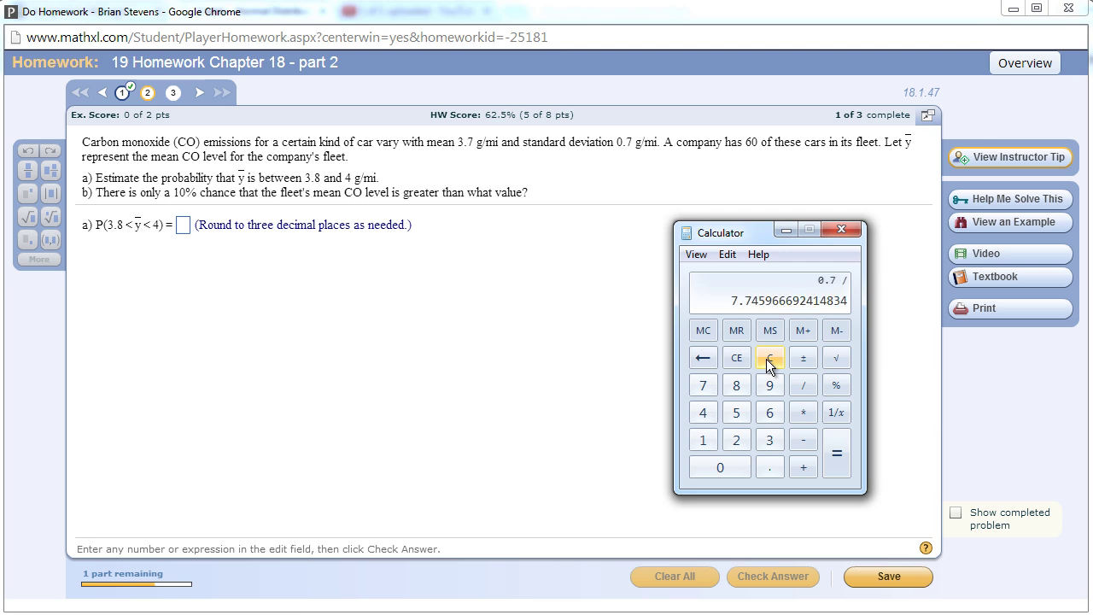
{"action": "key", "text": "Return"}
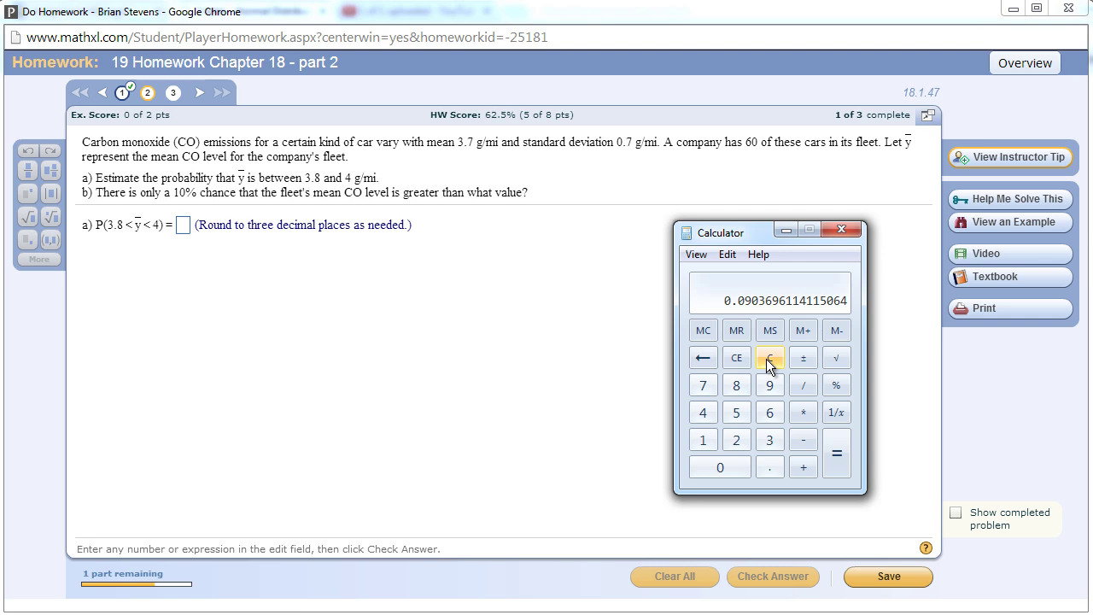
{"action": "left_click", "coordinate": [726, 255]}
{"action": "left_click", "coordinate": [742, 275]}
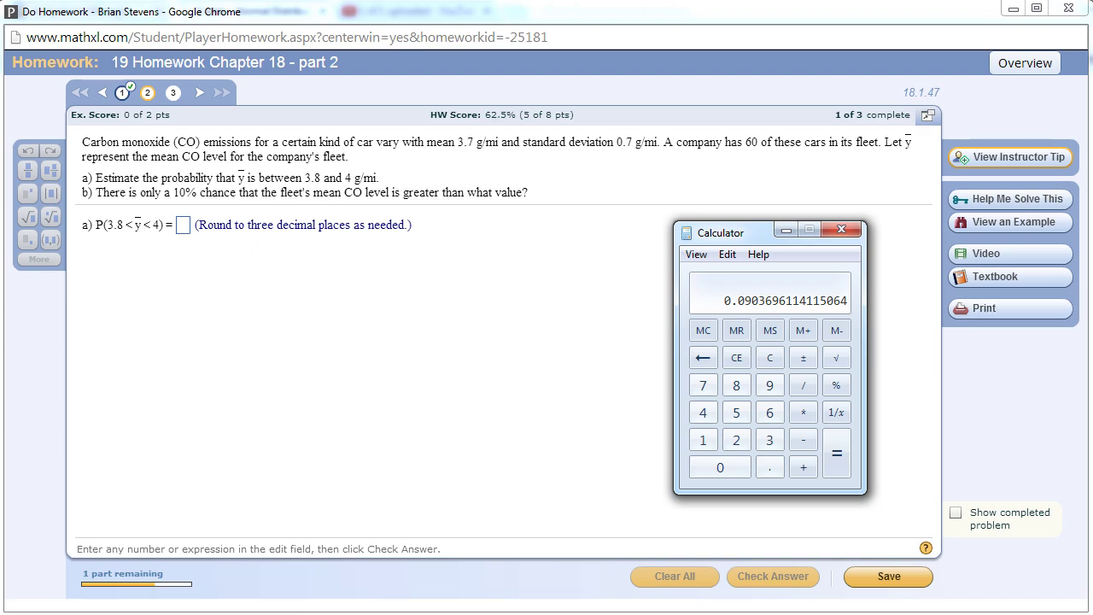
- Set the Z table applet's mean to 3.7 and paste SD 0.090369
{"action": "key", "text": "alt+Tab"}
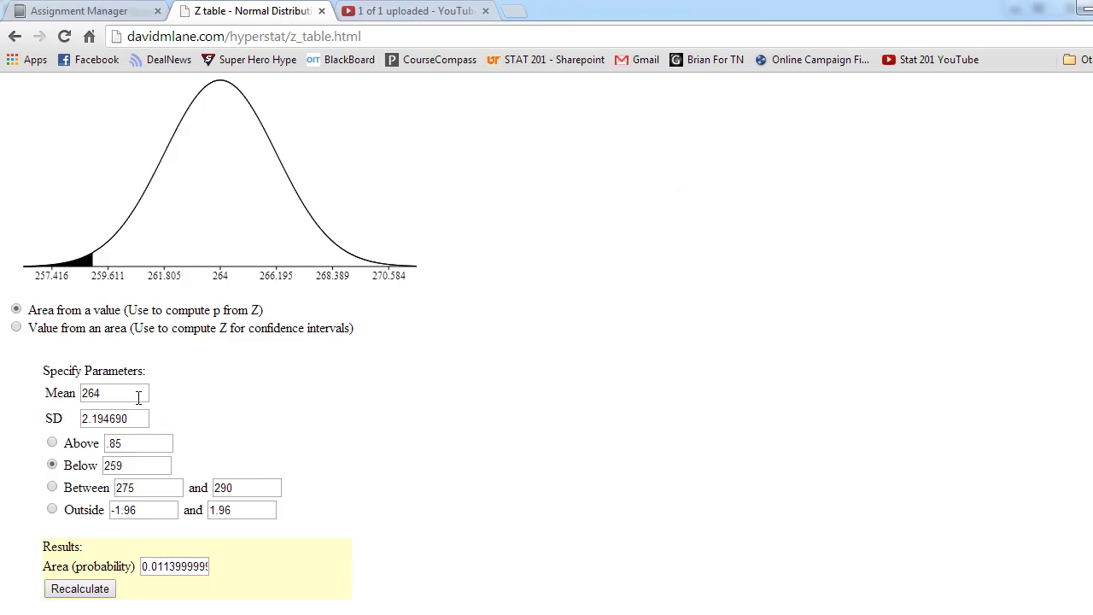
{"action": "left_click_drag", "start_coordinate": [139, 398], "coordinate": [34, 378]}
{"action": "type", "text": "3.7"}
{"action": "key", "text": "Tab"}
{"action": "key", "text": "ctrl+v"}
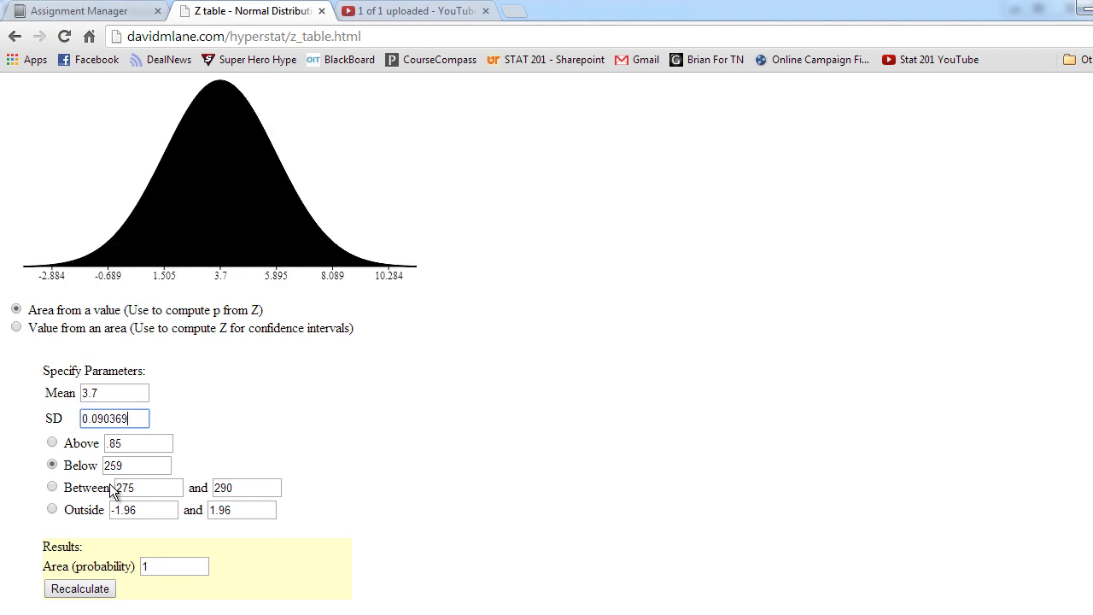
- Shade the area between 3.8 and 4, giving 0.1338
{"action": "left_click", "coordinate": [52, 488]}
{"action": "left_click_drag", "start_coordinate": [137, 488], "coordinate": [85, 497]}
{"action": "type", "text": "3.8"}
{"action": "key", "text": "Tab"}
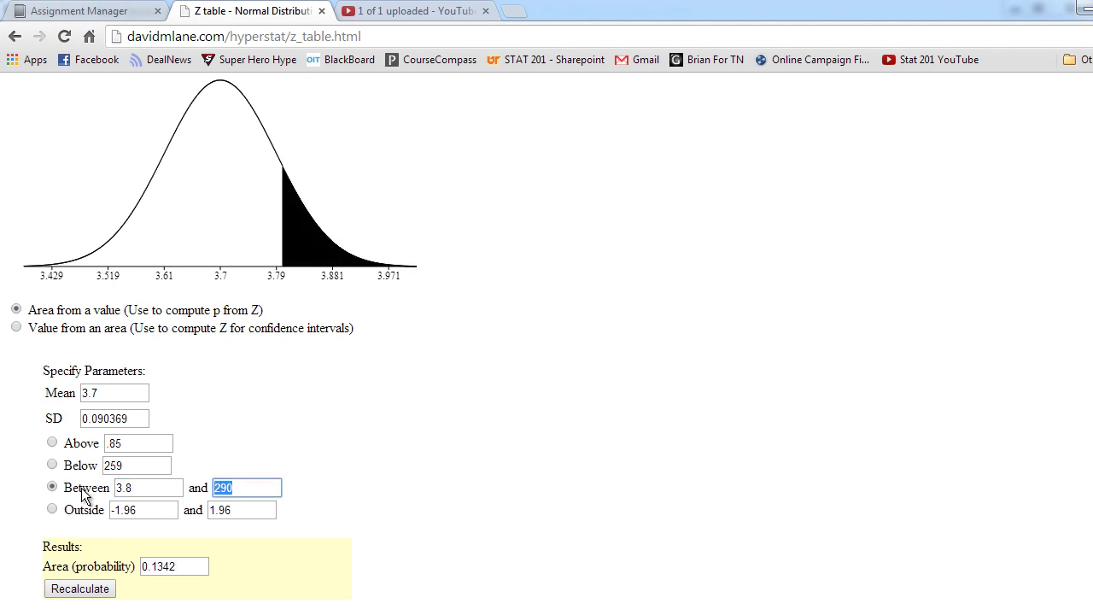
{"action": "type", "text": "4"}
{"action": "left_click", "coordinate": [396, 374]}
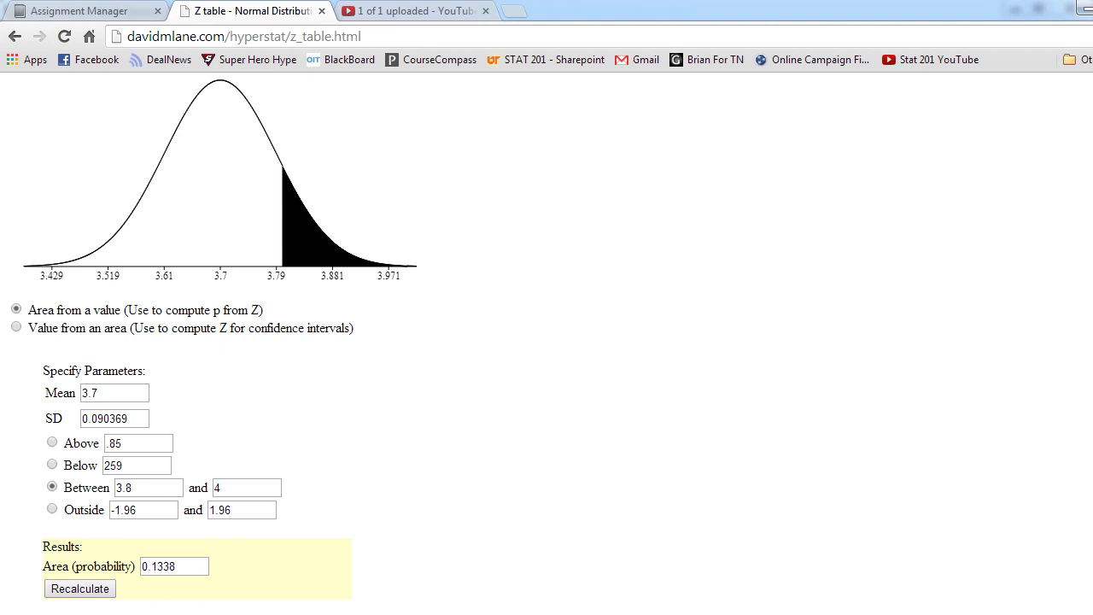
- Enter .134 as the part a answer in MathXL and submit it
{"action": "mouse_move", "coordinate": [201, 611]}
{"action": "left_click", "coordinate": [264, 554]}
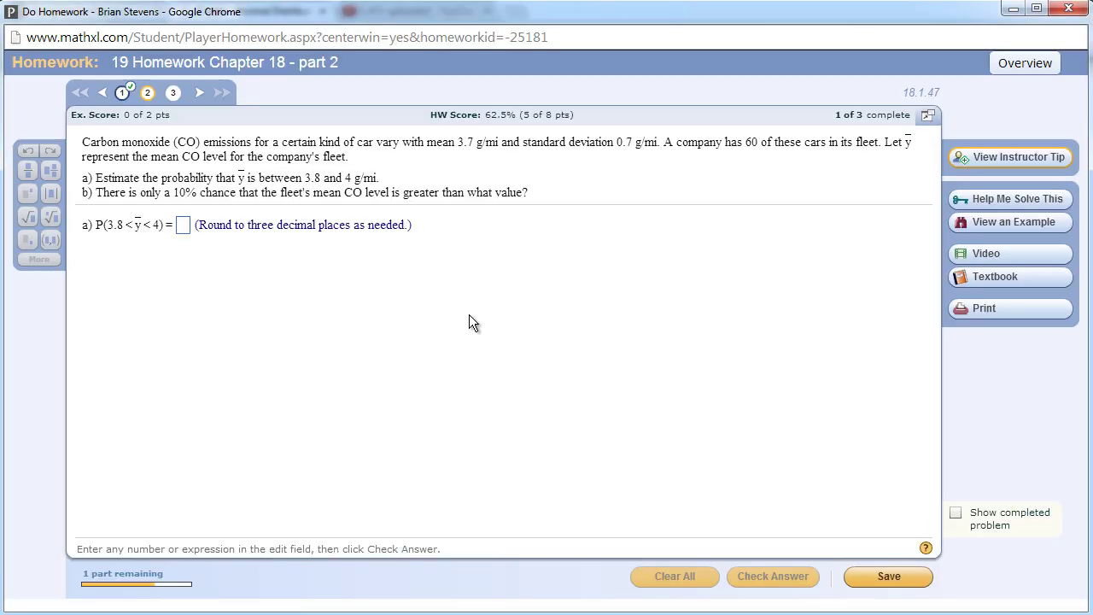
{"action": "left_click", "coordinate": [184, 226]}
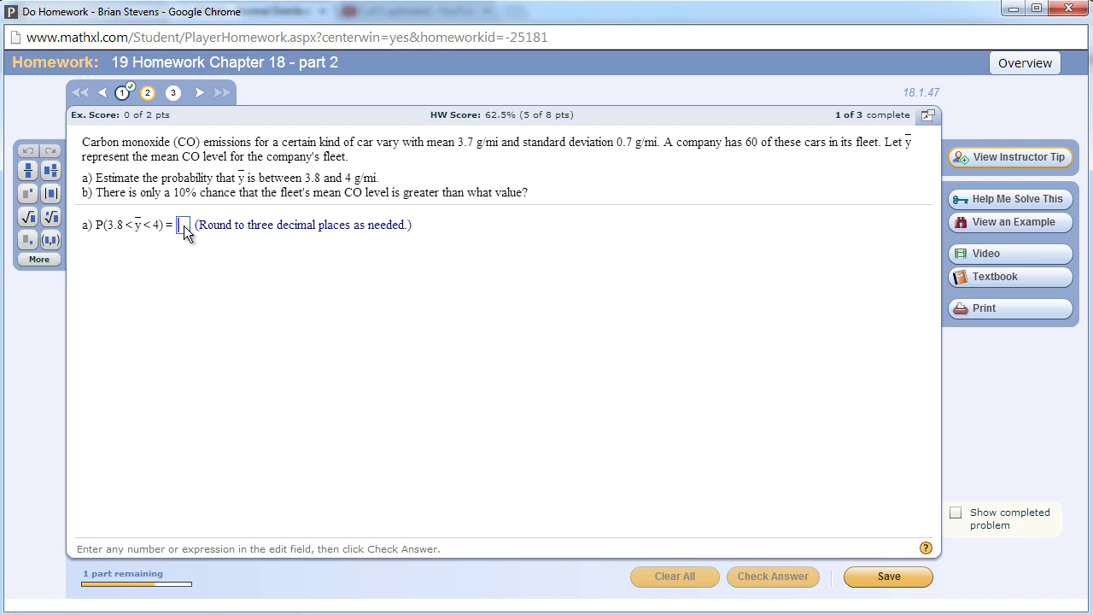
{"action": "type", "text": "0"}
{"action": "key", "text": "BackSpace"}
{"action": "type", "text": ".13"}
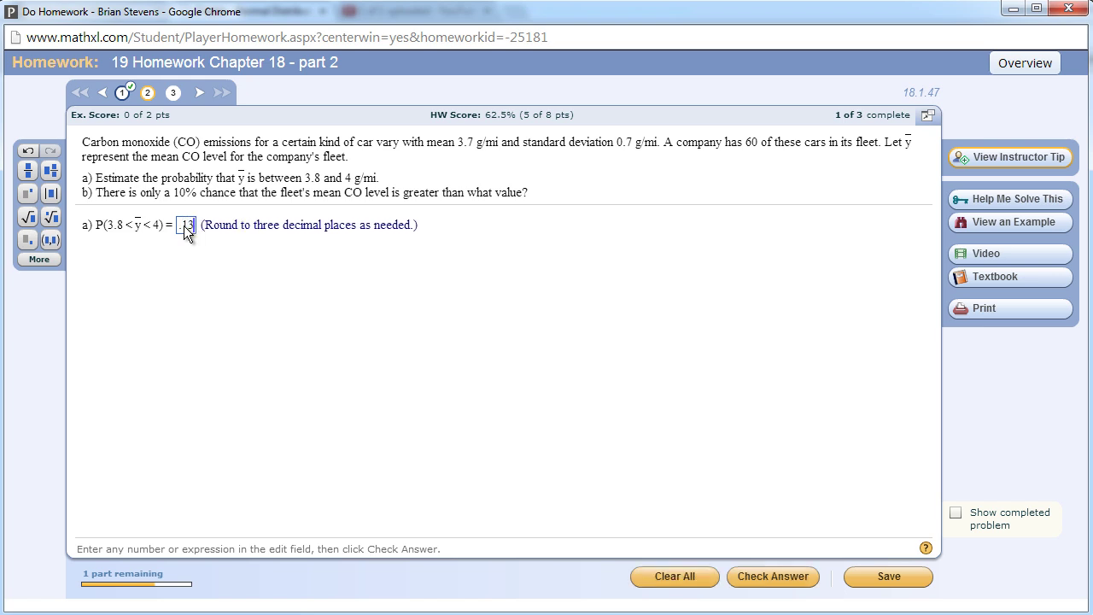
{"action": "type", "text": "4"}
{"action": "key", "text": "Return"}
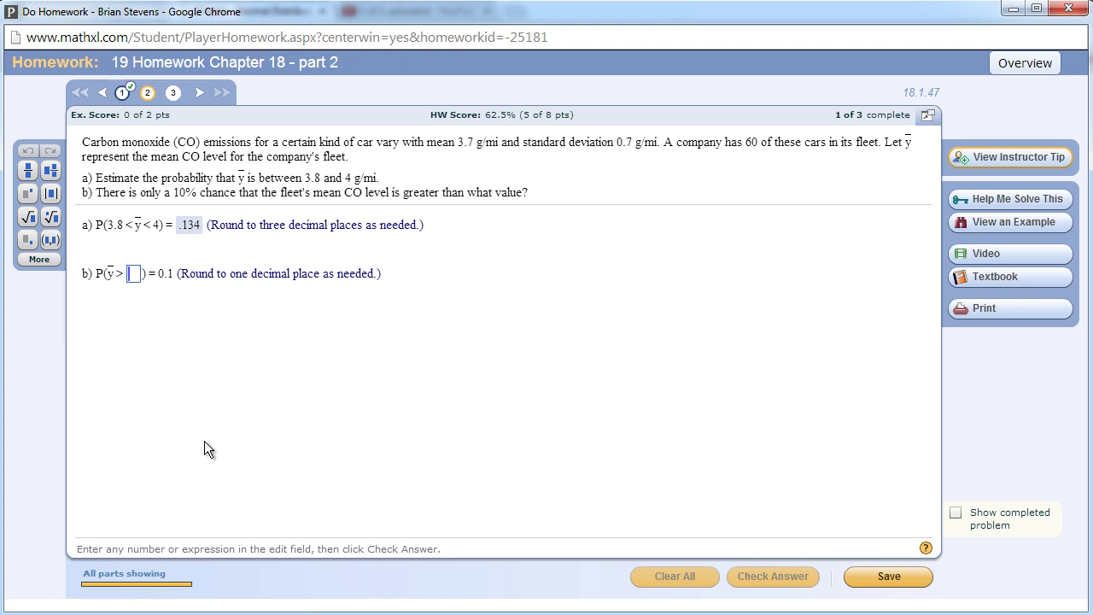
- Switch the Z table applet to 'Value from an area' mode and enter 3.7 and 0.090369
{"action": "mouse_move", "coordinate": [235, 600]}
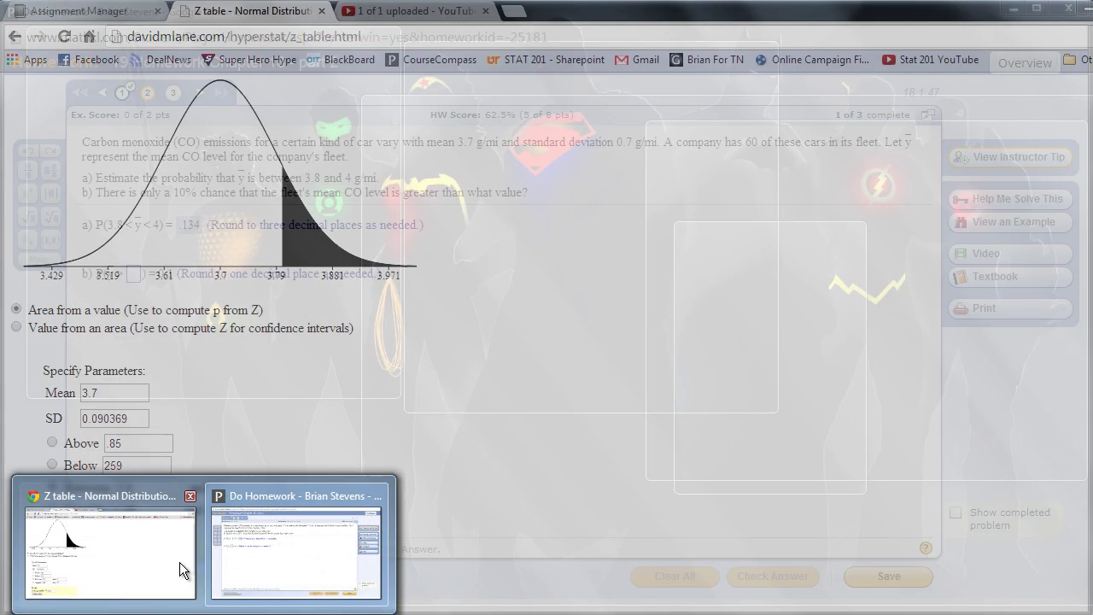
{"action": "left_click", "coordinate": [179, 562]}
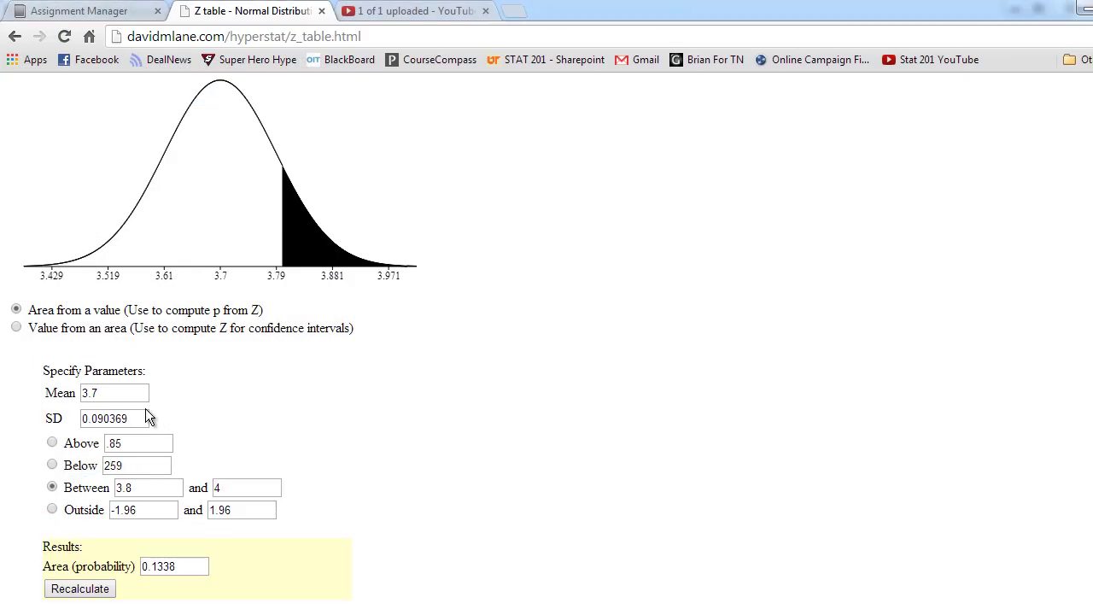
{"action": "left_click_drag", "start_coordinate": [142, 418], "coordinate": [52, 408]}
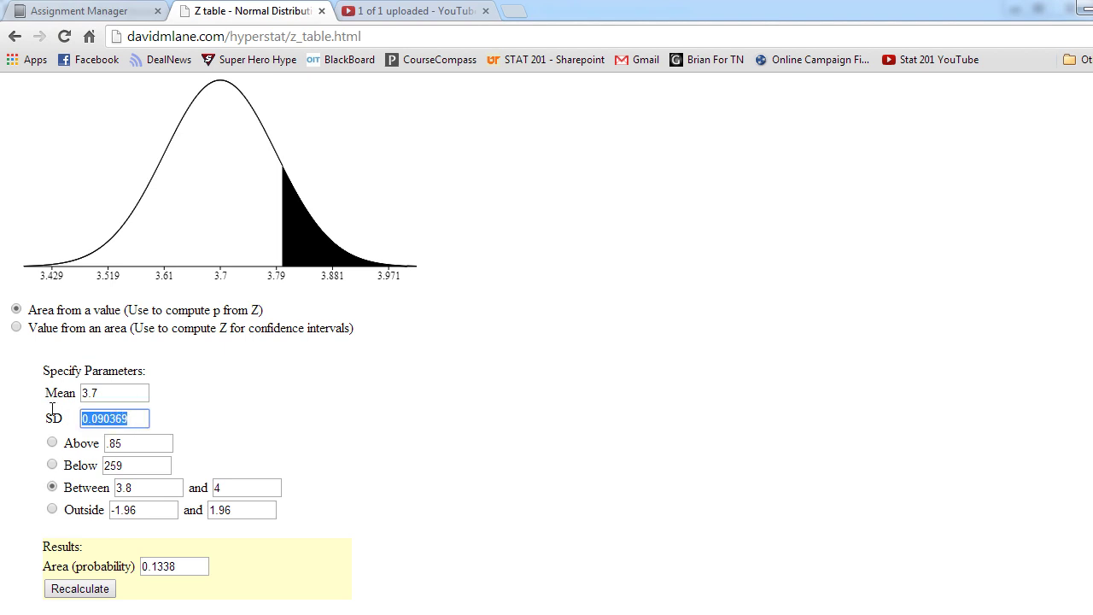
{"action": "left_click", "coordinate": [16, 326]}
{"action": "left_click_drag", "start_coordinate": [146, 390], "coordinate": [29, 401]}
{"action": "type", "text": "3.7"}
{"action": "key", "text": "Tab"}
{"action": "key", "text": "ctrl+v"}
{"action": "left_click", "coordinate": [272, 375]}
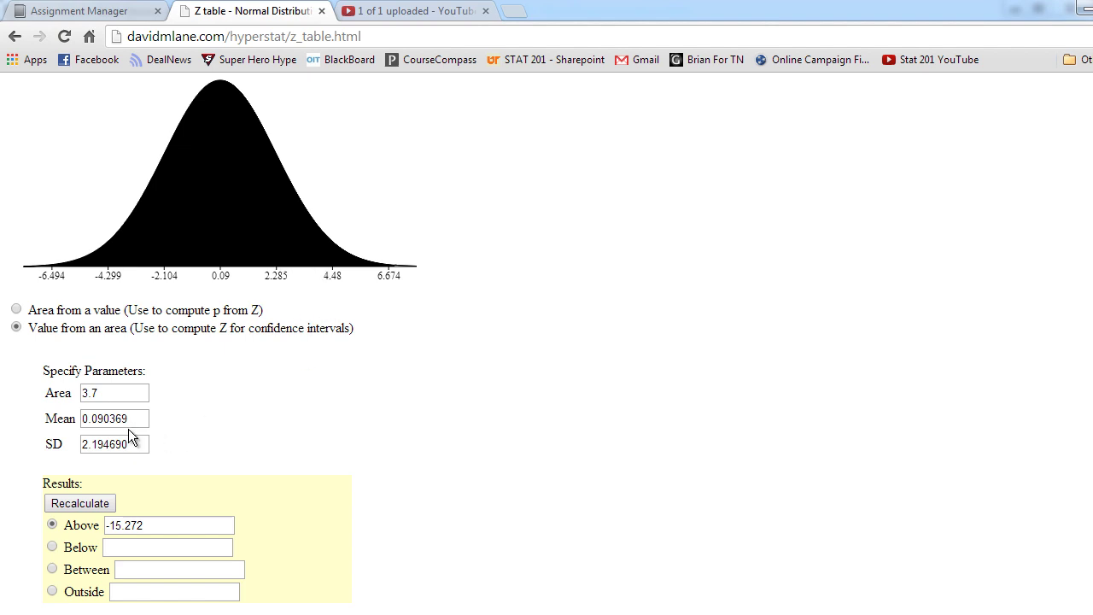
- Correct the fields to mean 3.7, SD 0.090369 and area 0.1, giving cutoff 3.816
{"action": "left_click_drag", "start_coordinate": [131, 418], "coordinate": [31, 412]}
{"action": "type", "text": "3.7"}
{"action": "key", "text": "Tab"}
{"action": "key", "text": "ctrl+v"}
{"action": "left_click", "coordinate": [122, 396]}
{"action": "key", "text": "BackSpace"}
{"action": "key", "text": "BackSpace"}
{"action": "key", "text": "BackSpace"}
{"action": "type", "text": "0"}
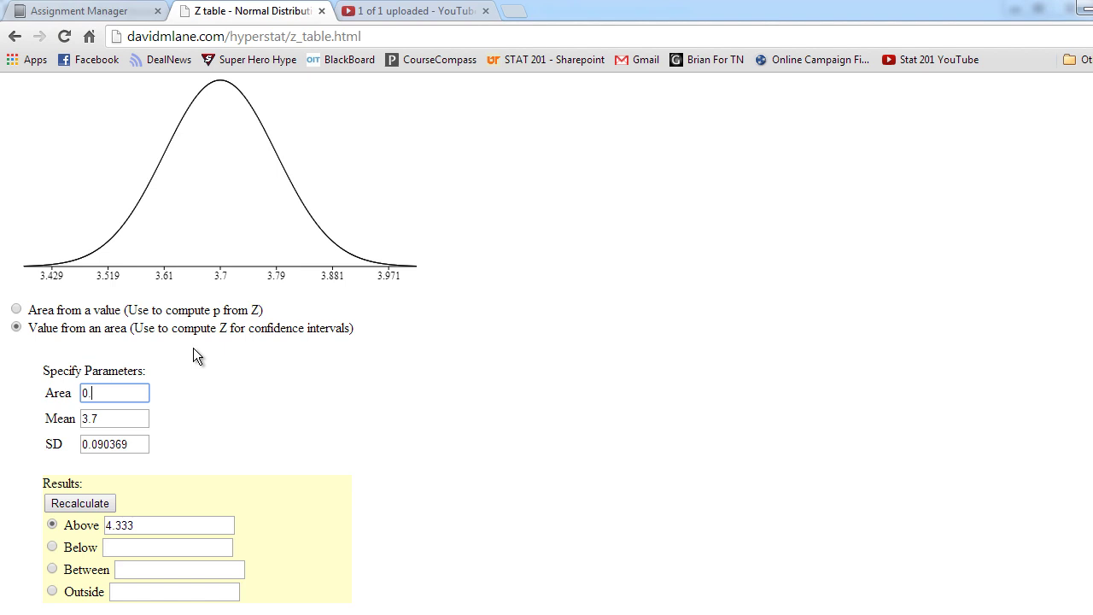
{"action": "type", "text": ".1"}
{"action": "key", "text": "Return"}
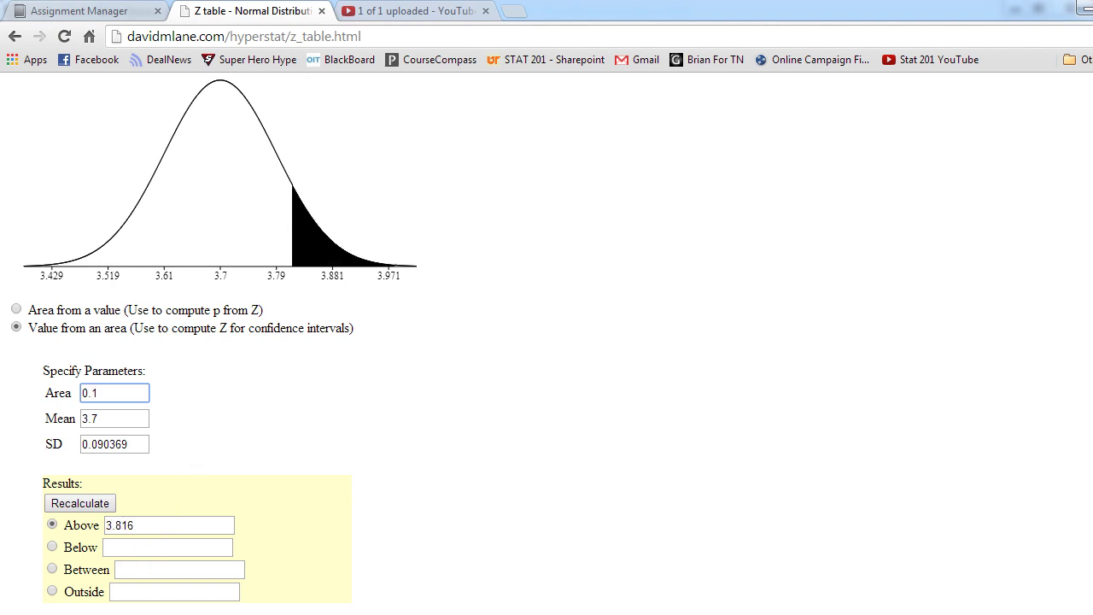
- Answer part b with 3.8, completing the CO question at 2 of 2 points
{"action": "mouse_move", "coordinate": [203, 613]}
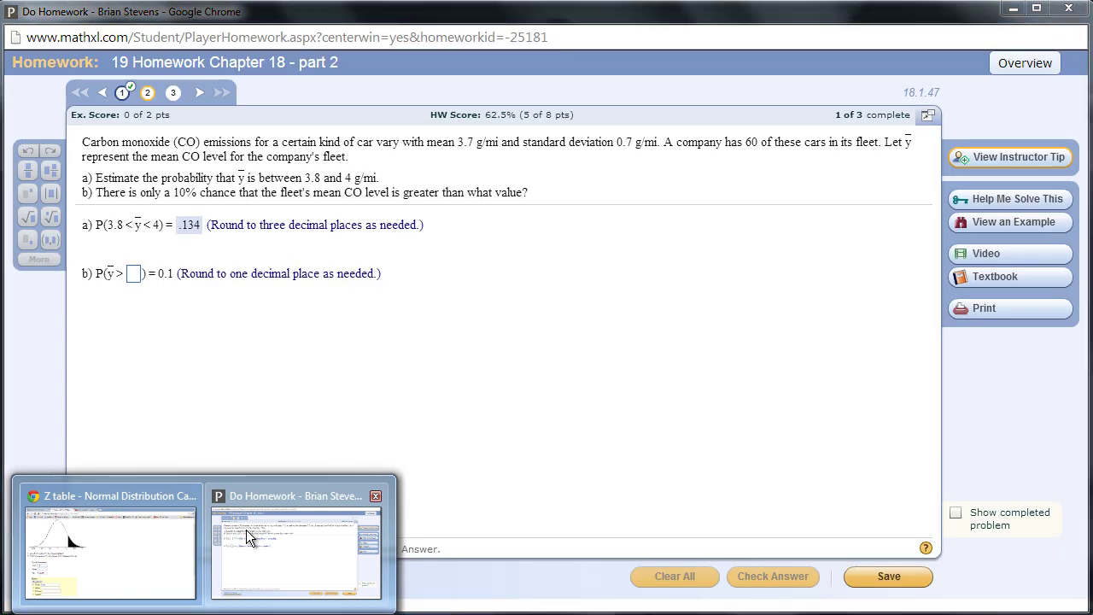
{"action": "left_click", "coordinate": [248, 536]}
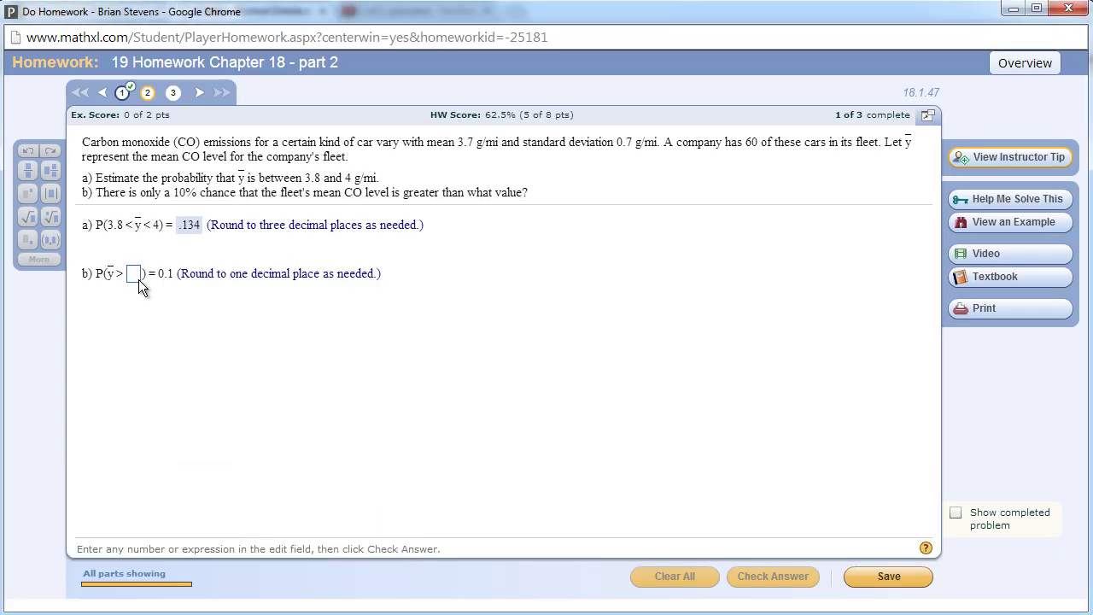
{"action": "left_click", "coordinate": [137, 277]}
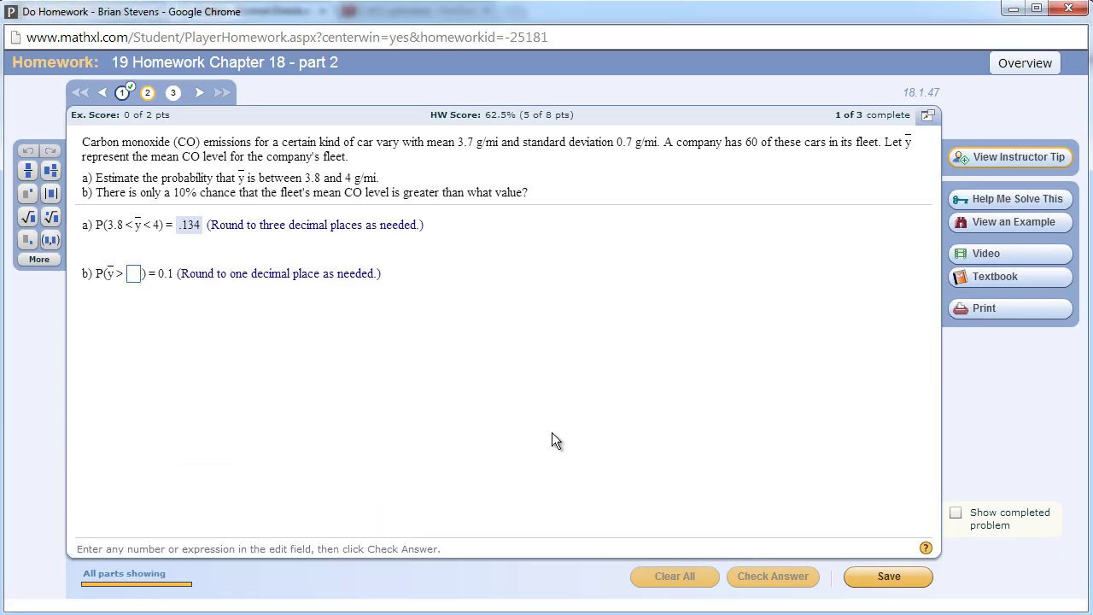
{"action": "type", "text": "3.8"}
{"action": "key", "text": "Return"}
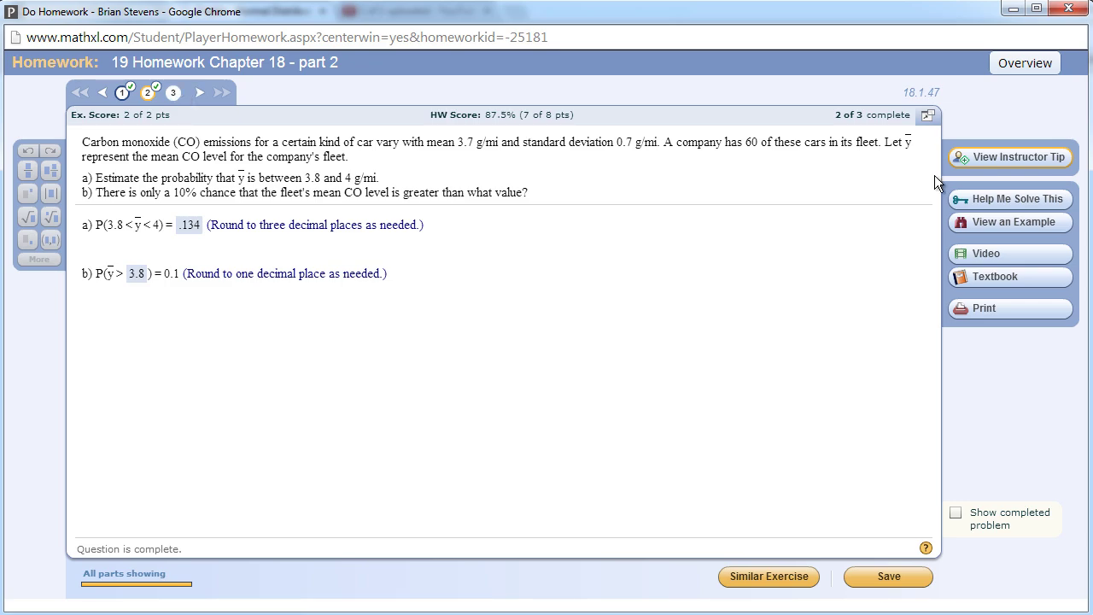
{"action": "key", "text": "alt+Tab"}
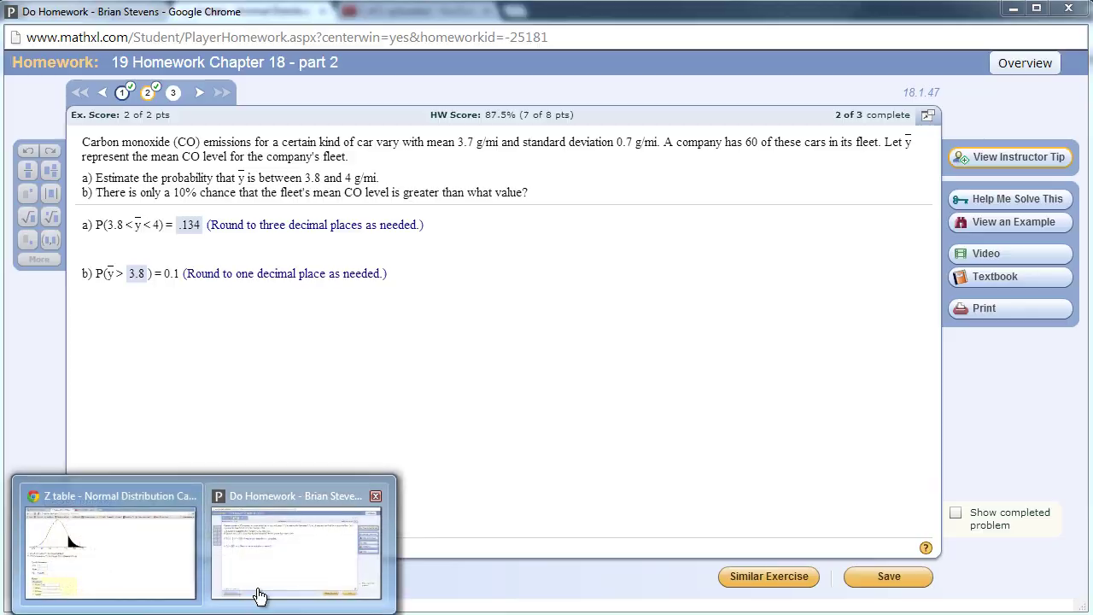
{"action": "left_click", "coordinate": [256, 593]}
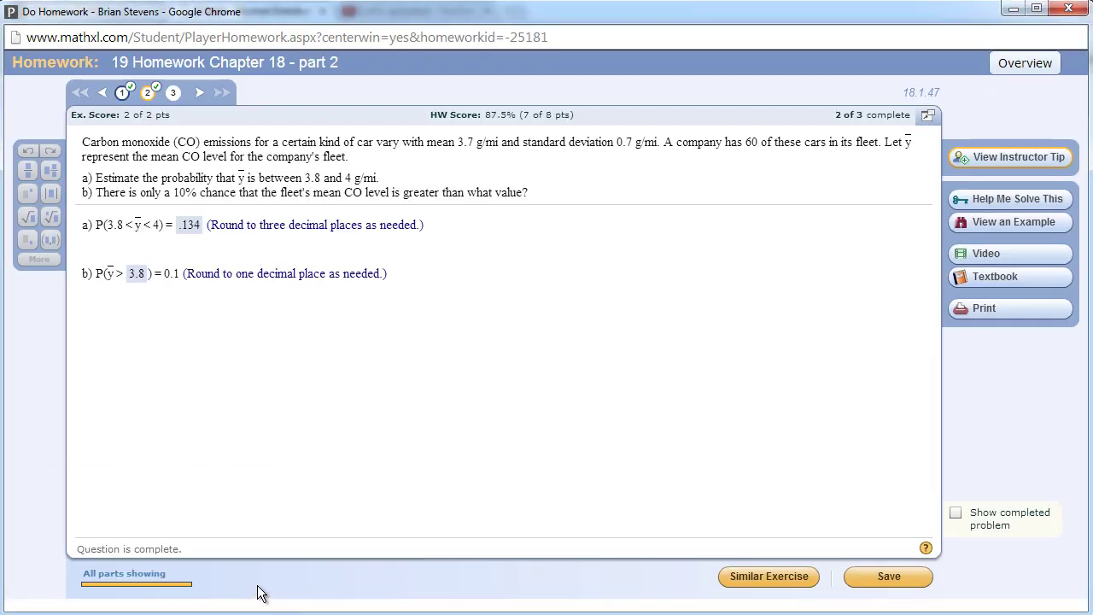
- Open question 3 on the waiter's tips over 50 parties and close its instructor tip
{"action": "left_click", "coordinate": [175, 94]}
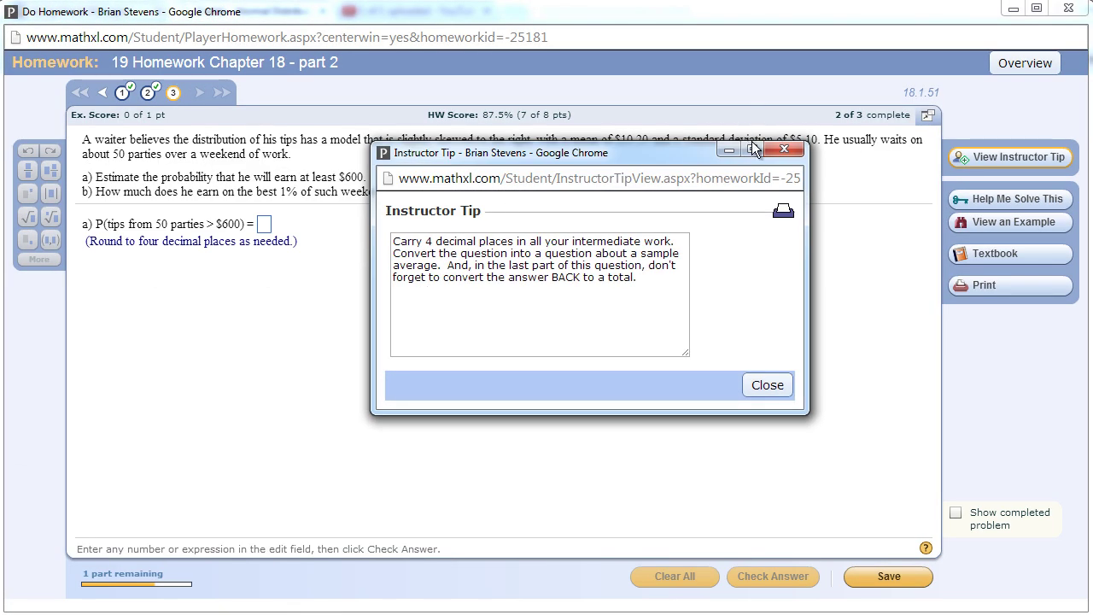
{"action": "left_click", "coordinate": [784, 151]}
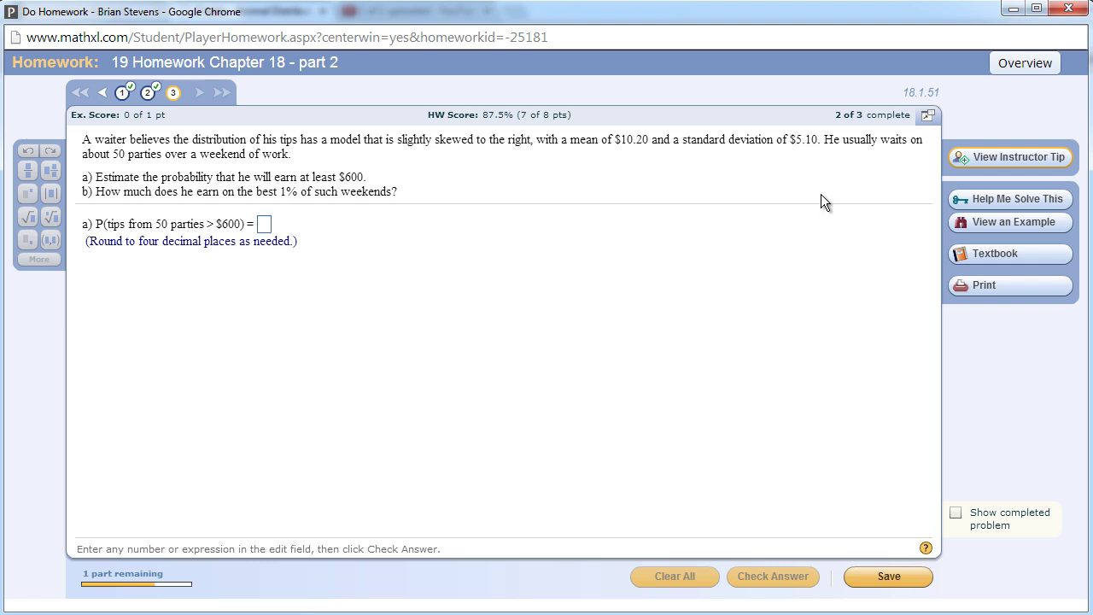
- Enter 10.20 in the Z table applet's Area field, then return to the waiter-tips question
{"action": "key", "text": "alt+Tab"}
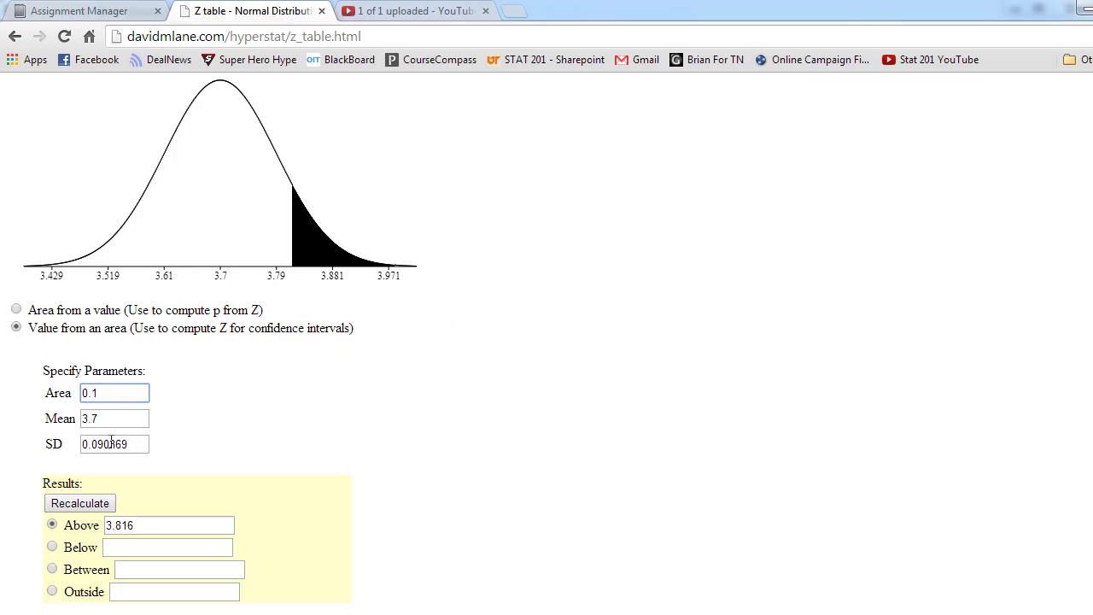
{"action": "left_click_drag", "start_coordinate": [123, 393], "coordinate": [2, 404]}
{"action": "type", "text": "10.20"}
{"action": "key", "text": "Tab"}
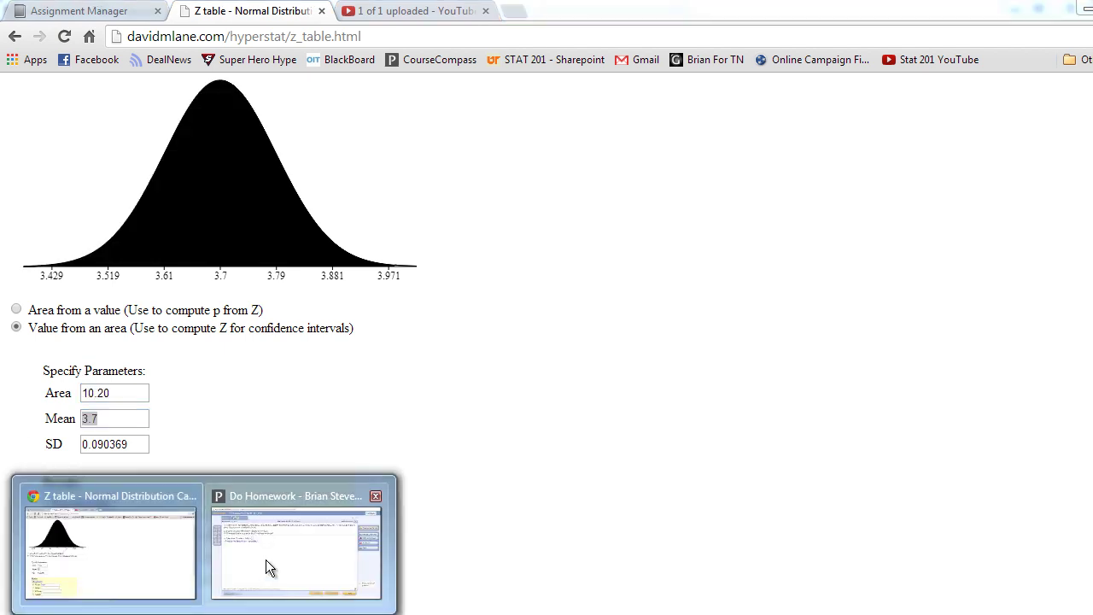
{"action": "left_click", "coordinate": [266, 564]}
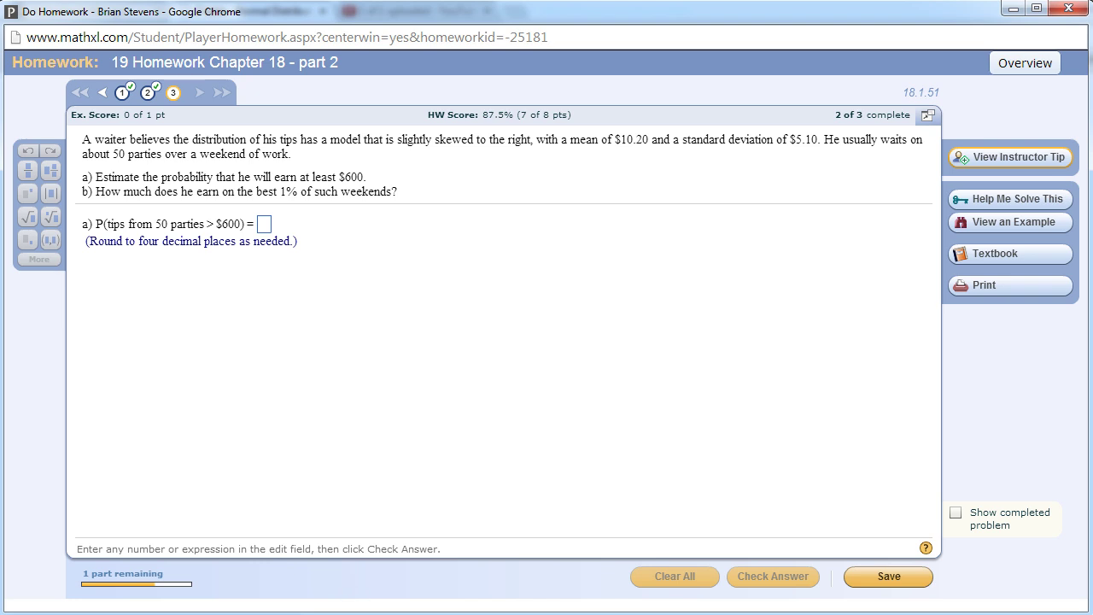
- In Calculator, compute the square root of 50 and copy it
{"action": "key", "text": "alt+Tab"}
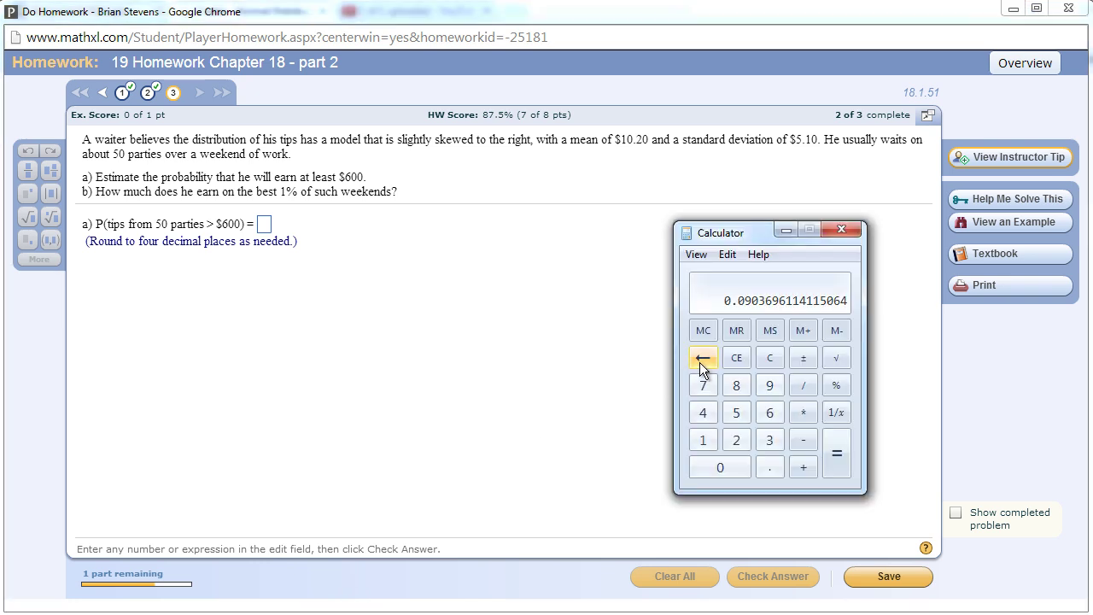
{"action": "left_click", "coordinate": [772, 359]}
{"action": "type", "text": "50"}
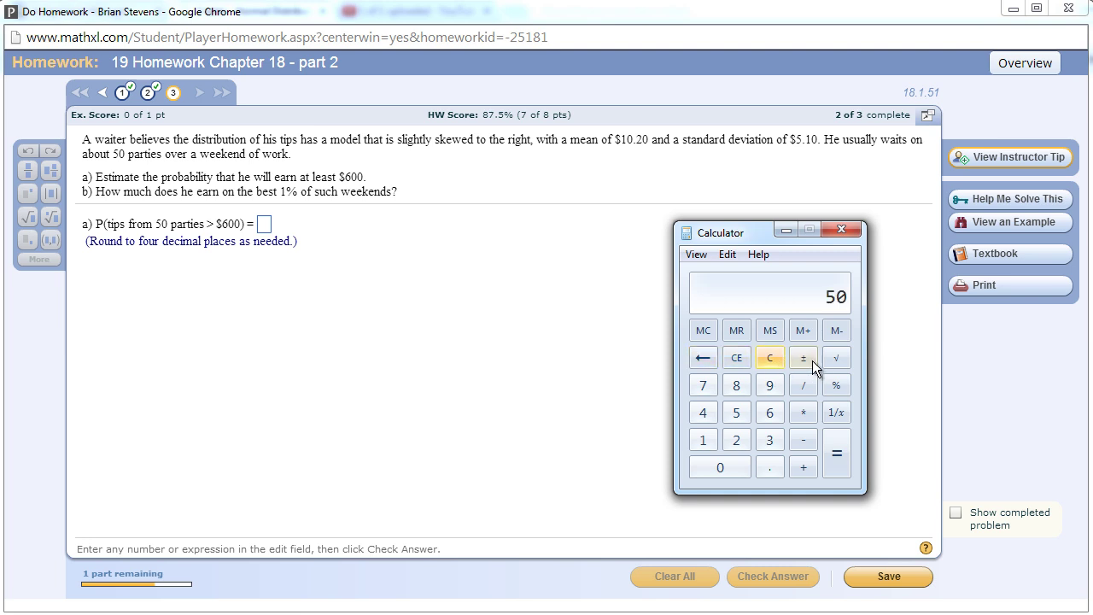
{"action": "left_click", "coordinate": [835, 359]}
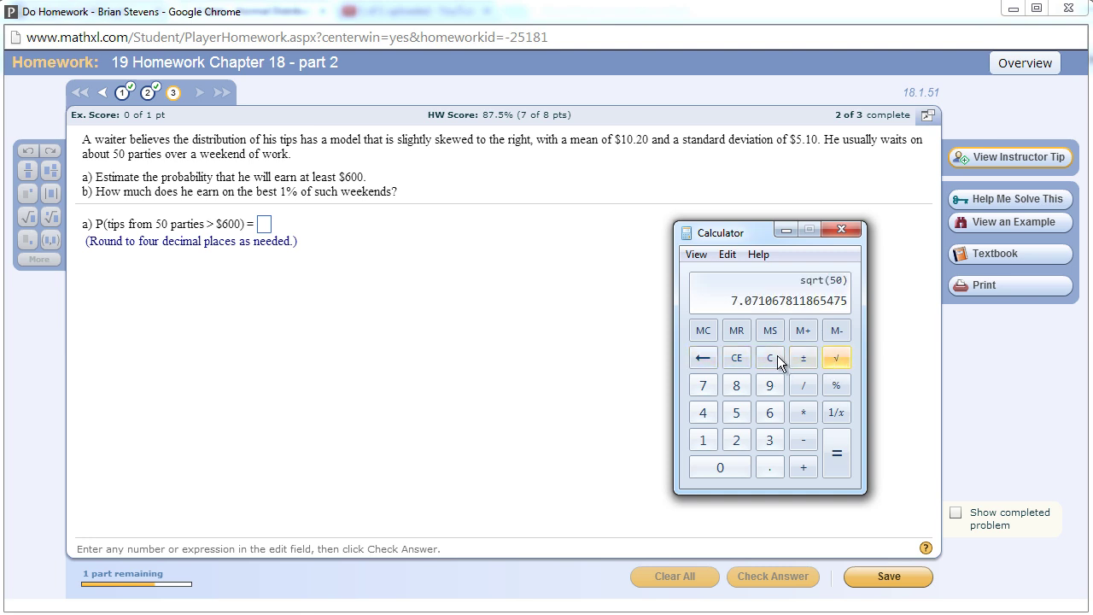
{"action": "left_click", "coordinate": [724, 254]}
{"action": "left_click", "coordinate": [756, 272]}
- Divide 5.10 by root 50 to get 0.7212489168102785 and copy the result
{"action": "left_click", "coordinate": [772, 358]}
{"action": "type", "text": "5.10"}
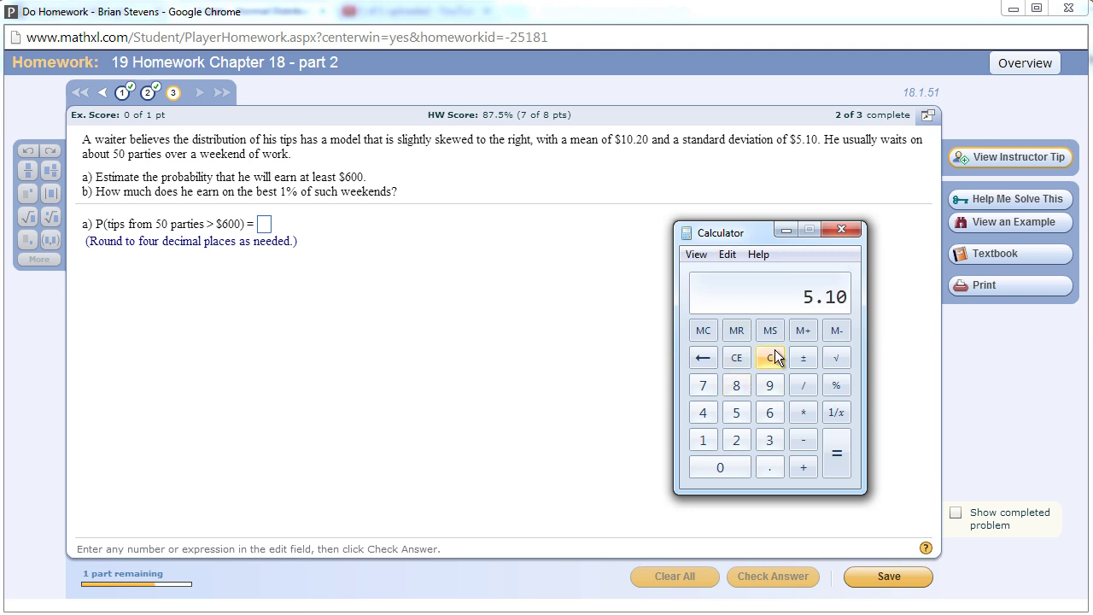
{"action": "key", "text": "slash"}
{"action": "key", "text": "ctrl+v"}
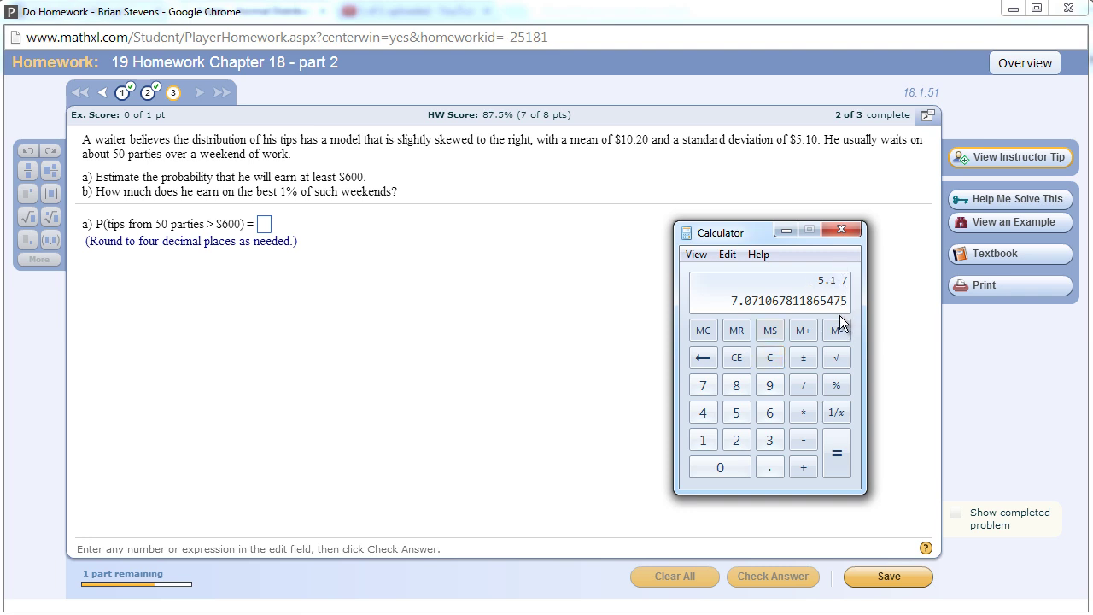
{"action": "key", "text": "Return"}
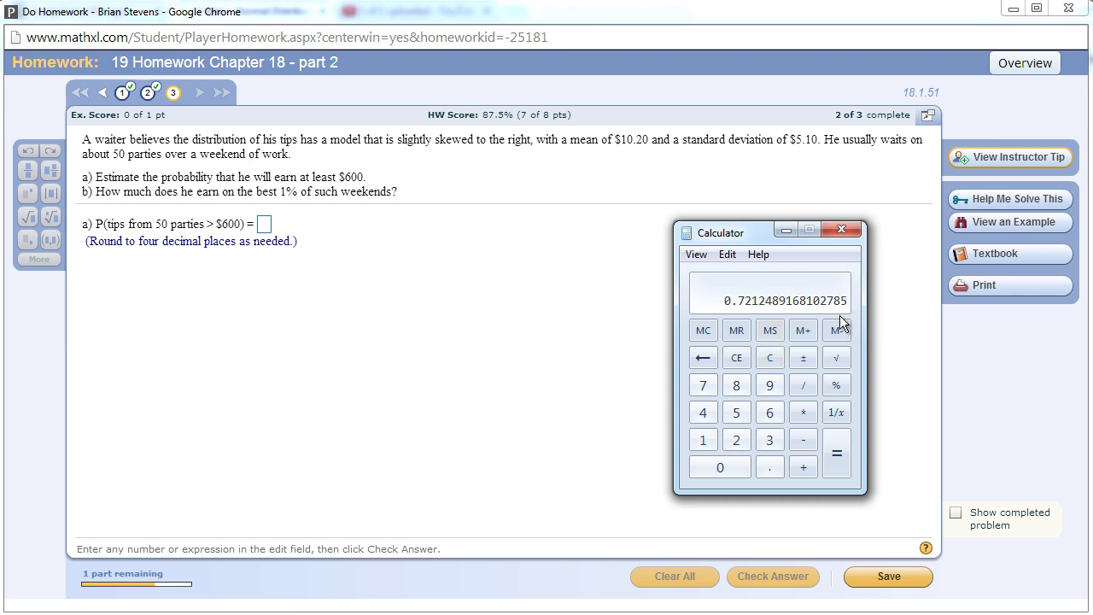
{"action": "left_click", "coordinate": [728, 255]}
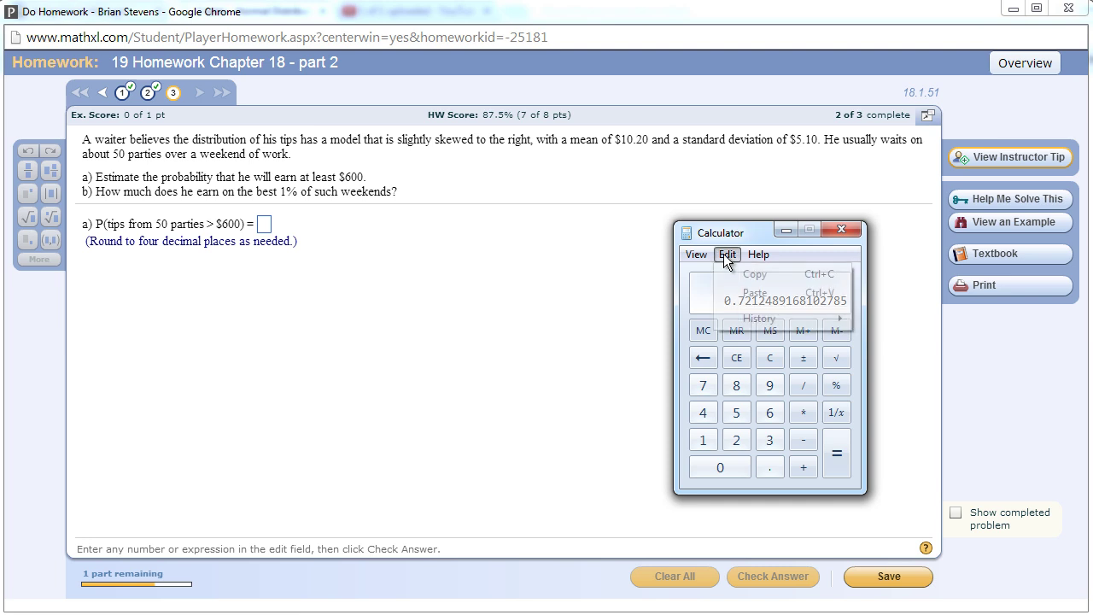
{"action": "left_click", "coordinate": [736, 275]}
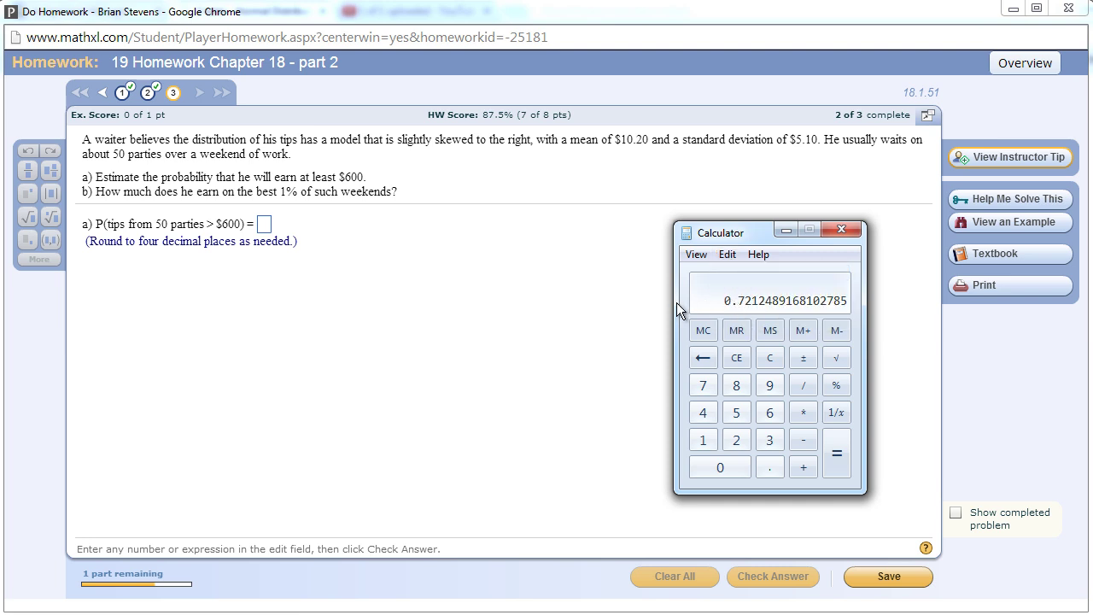
{"action": "left_click", "coordinate": [574, 311]}
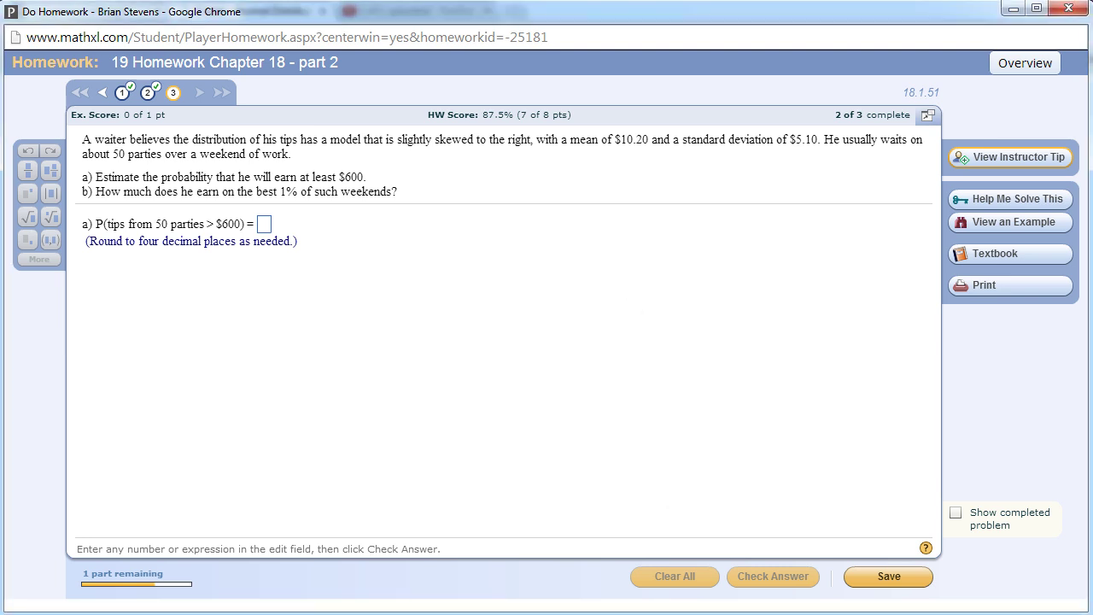
- Set the Z table applet's mean to 10.2, SD to 0.721248 and area to 0
{"action": "left_click", "coordinate": [126, 600]}
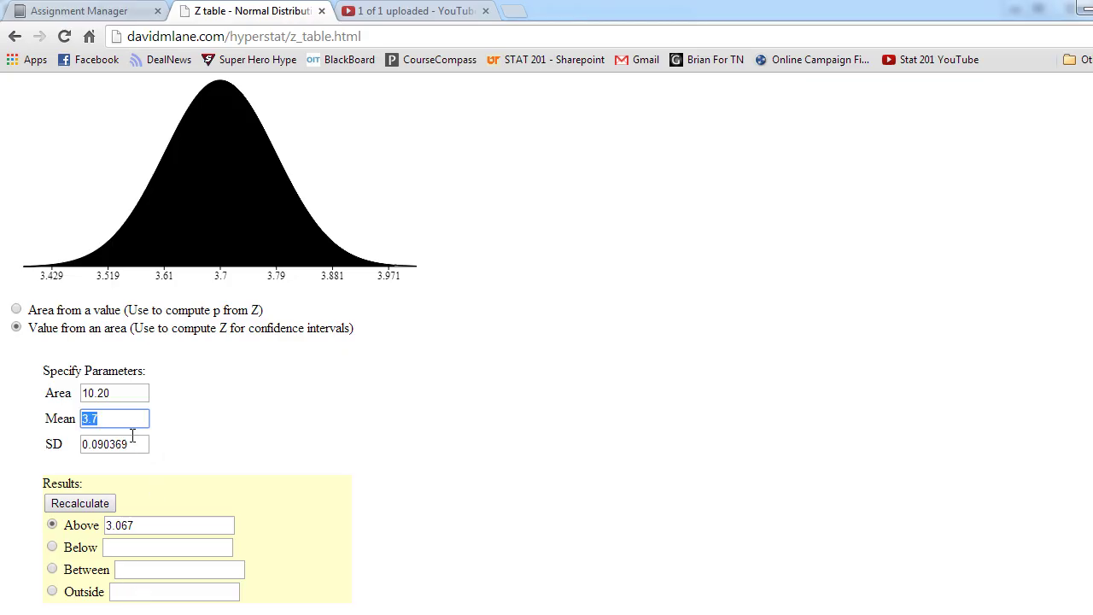
{"action": "type", "text": "10.2"}
{"action": "key", "text": "Tab"}
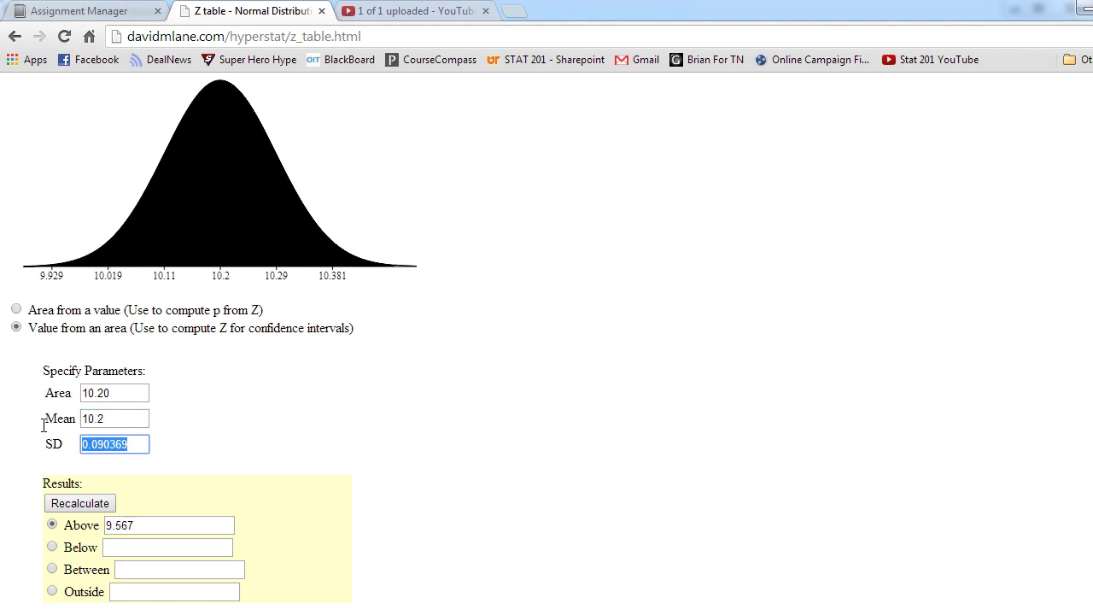
{"action": "type", "text": "0.721248"}
{"action": "double_click", "coordinate": [126, 396]}
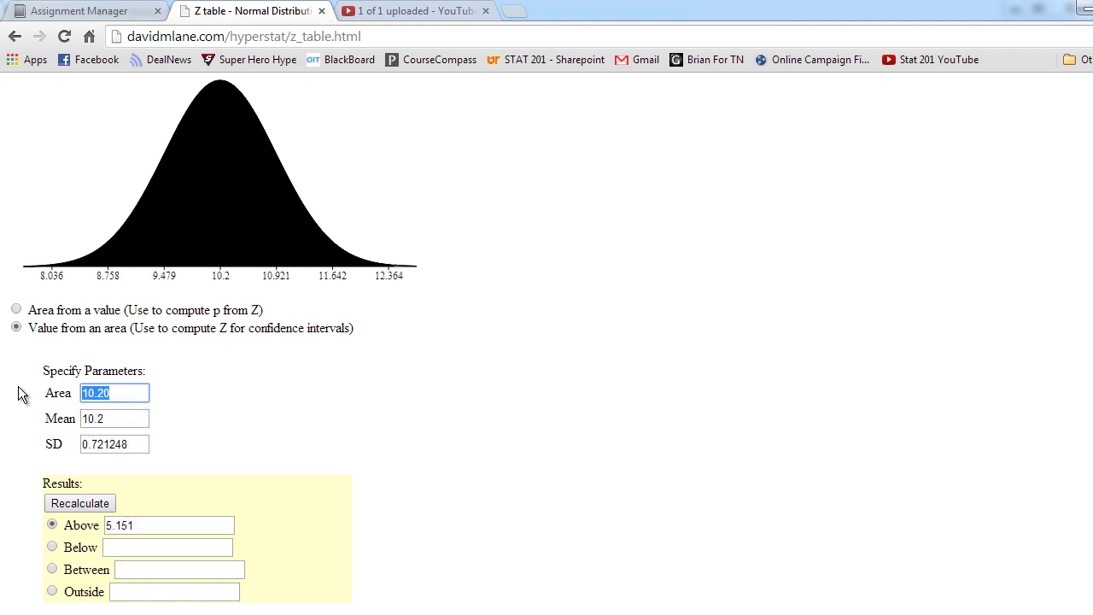
{"action": "key", "text": "BackSpace"}
{"action": "type", "text": "0"}
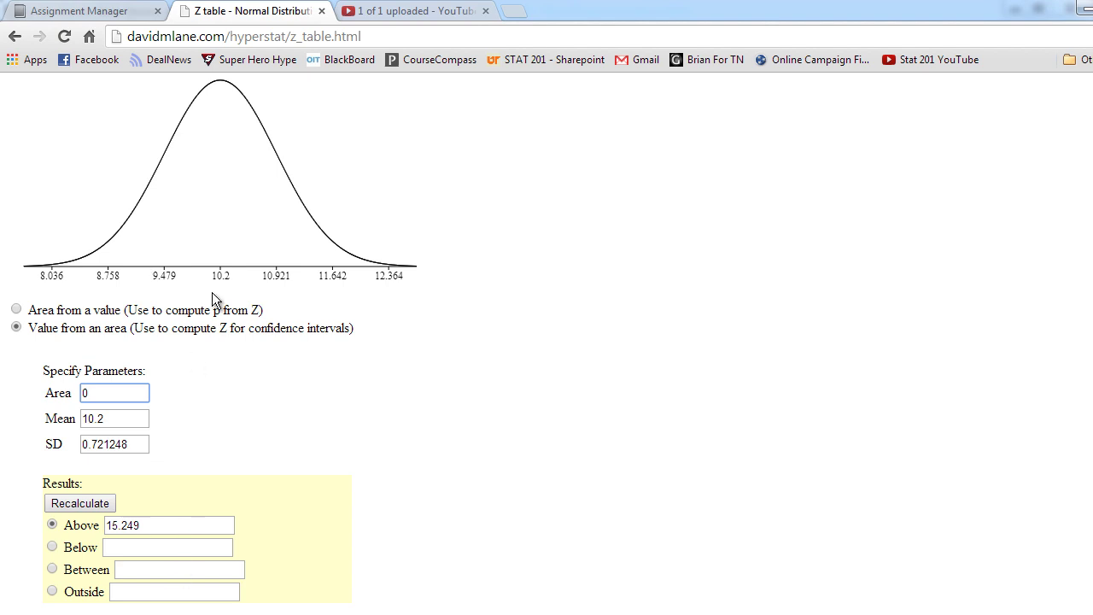
- Compute 600 ÷ 50 = 12 in Windows Calculator, then bring the homework page back
{"action": "mouse_move", "coordinate": [201, 515]}
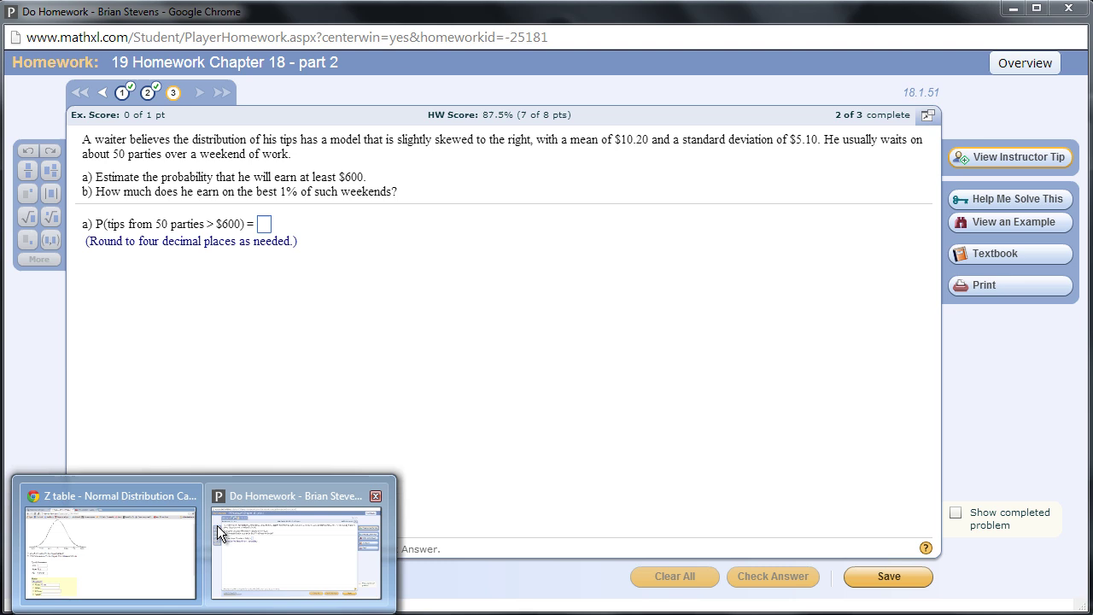
{"action": "left_click", "coordinate": [217, 526]}
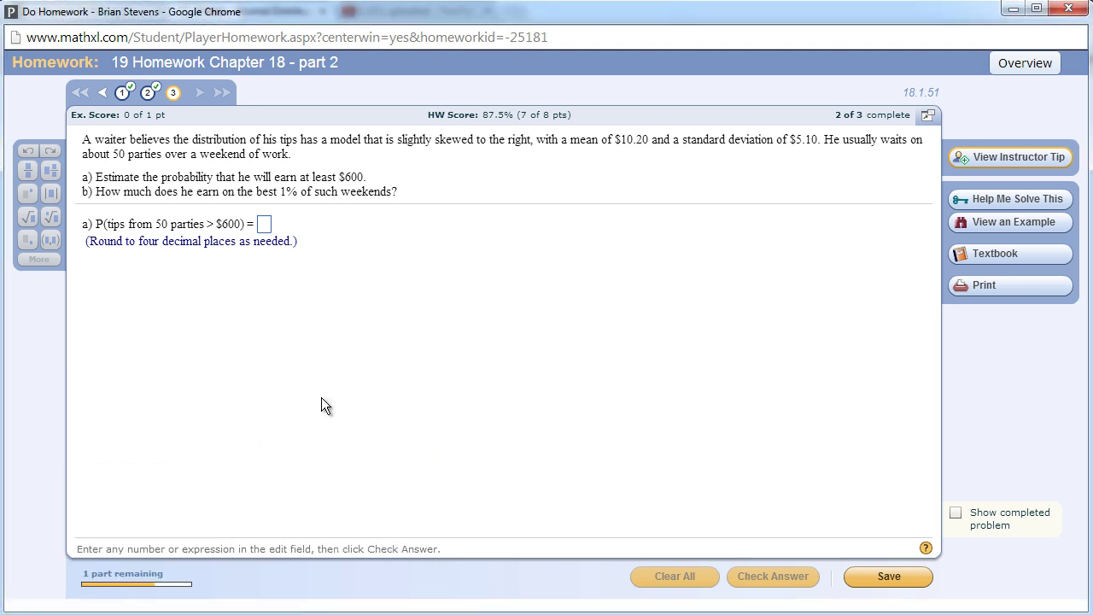
{"action": "left_click", "coordinate": [450, 613]}
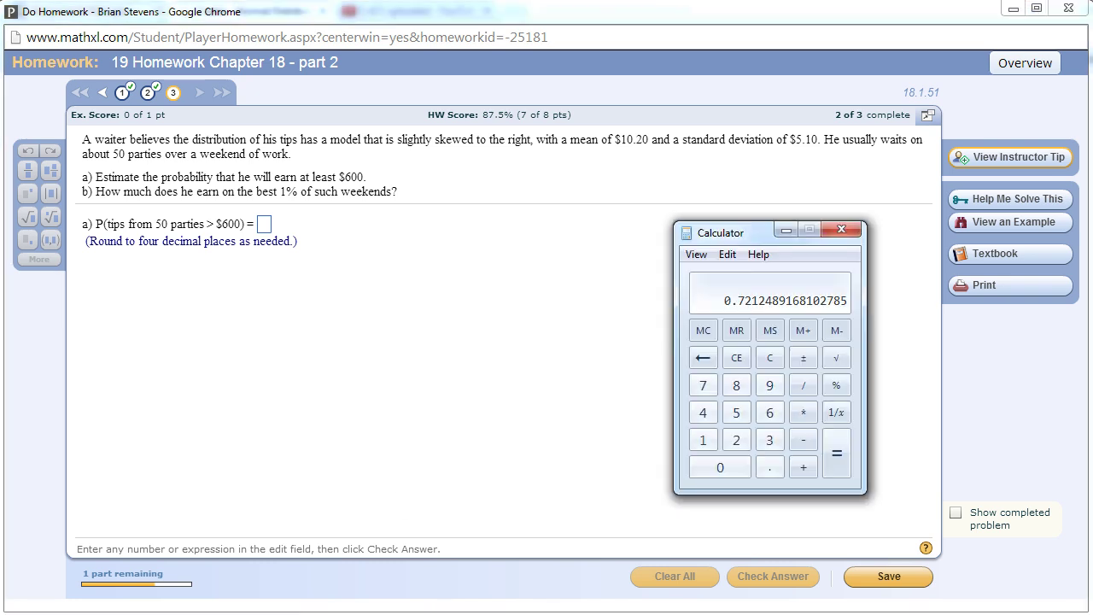
{"action": "type", "text": "6"}
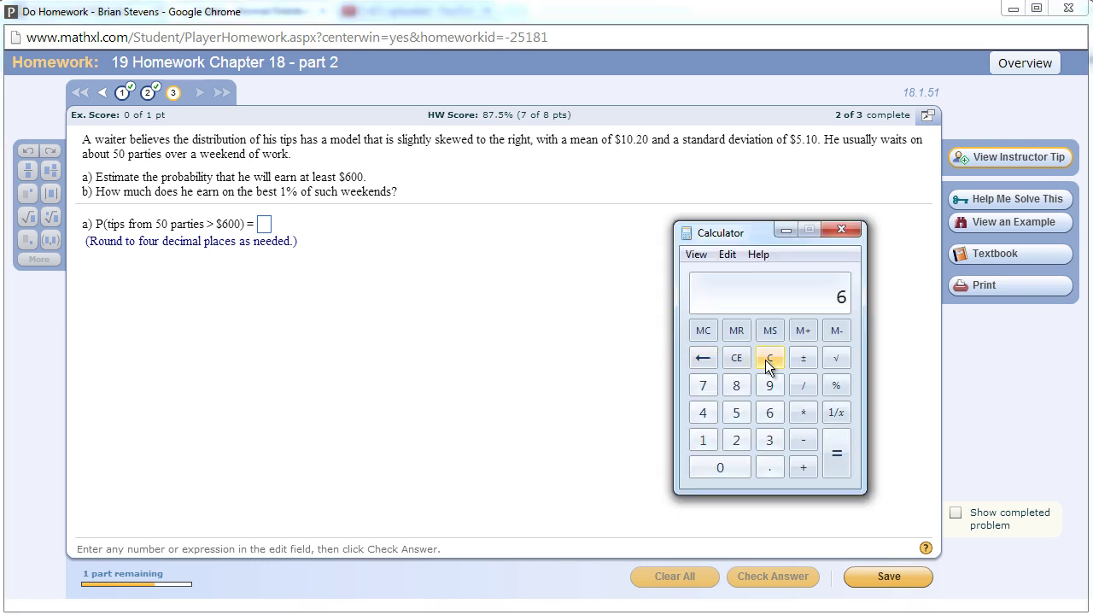
{"action": "type", "text": "00 / 50"}
{"action": "key", "text": "Return"}
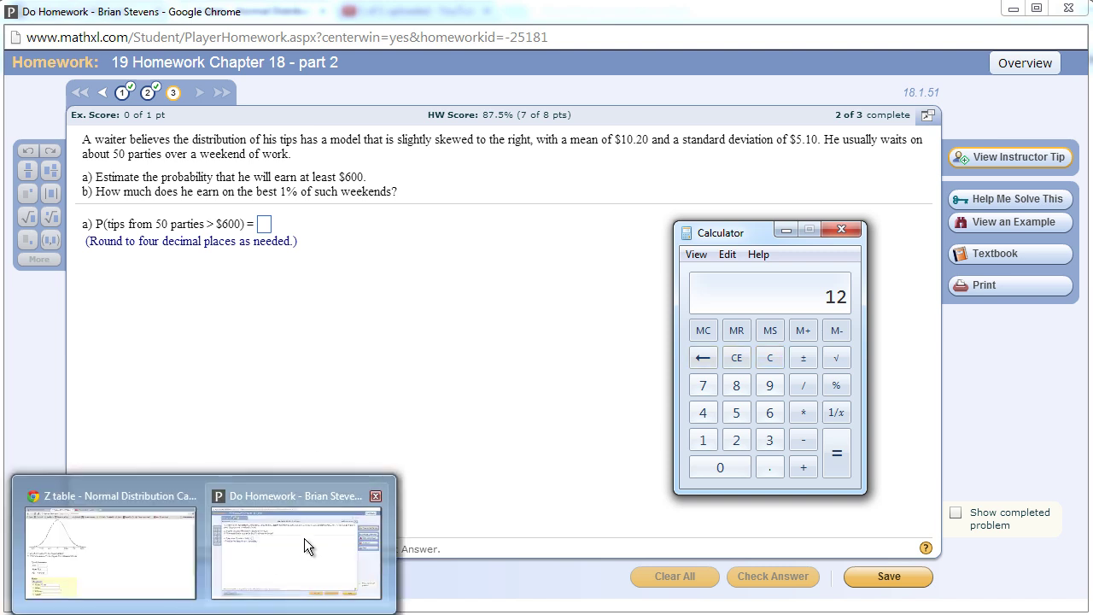
{"action": "left_click", "coordinate": [305, 538]}
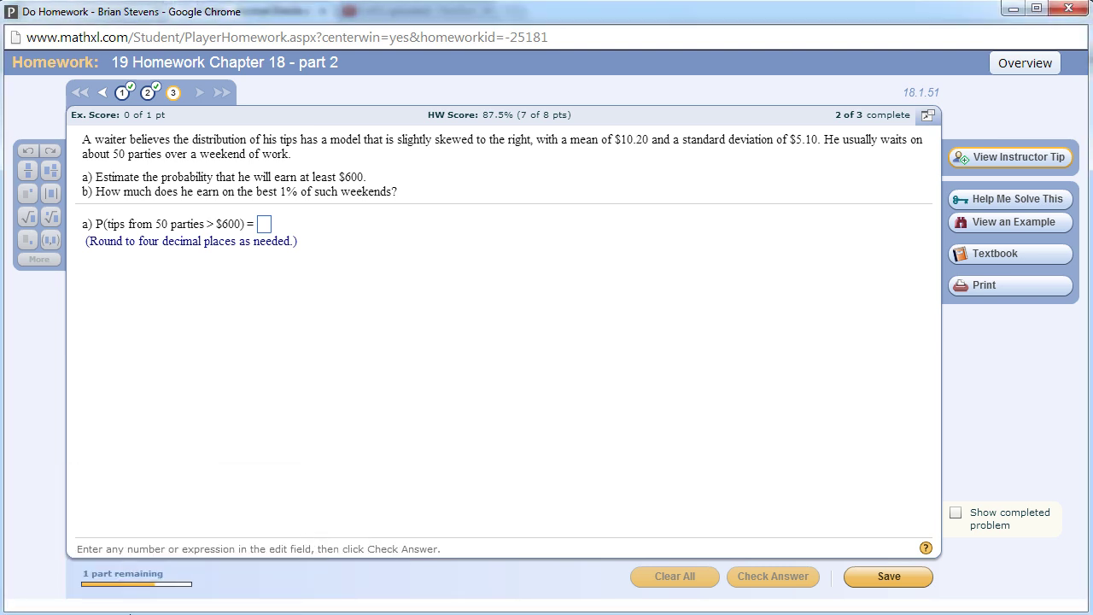
- Set the Z table applet to area from a value with mean 10.2 and SD 0.721248
{"action": "left_click", "coordinate": [136, 572]}
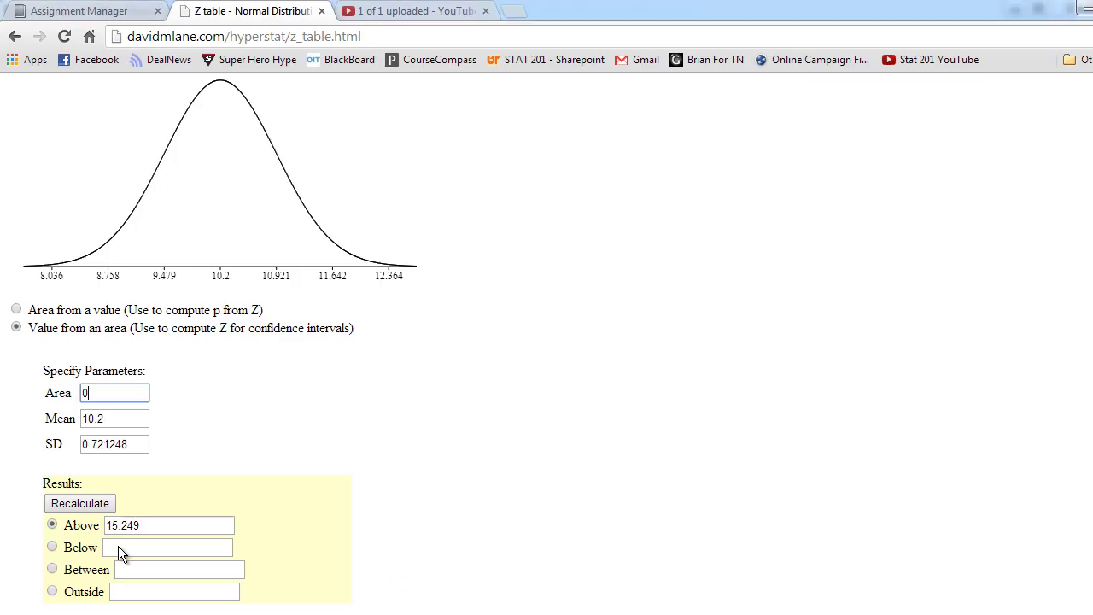
{"action": "left_click", "coordinate": [114, 420]}
{"action": "left_click_drag", "start_coordinate": [131, 444], "coordinate": [59, 438]}
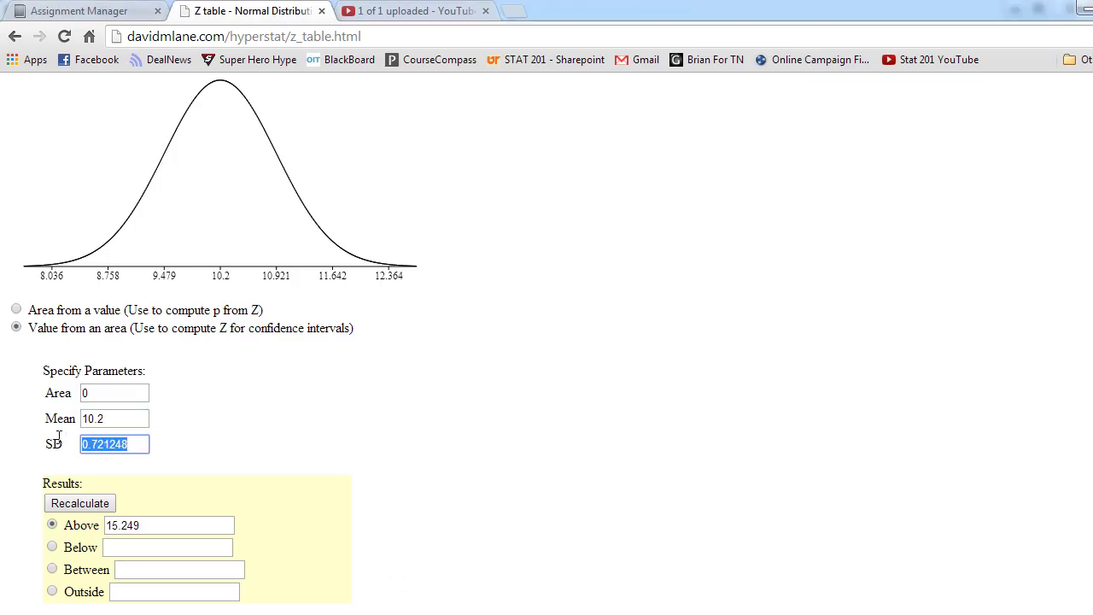
{"action": "left_click", "coordinate": [17, 311]}
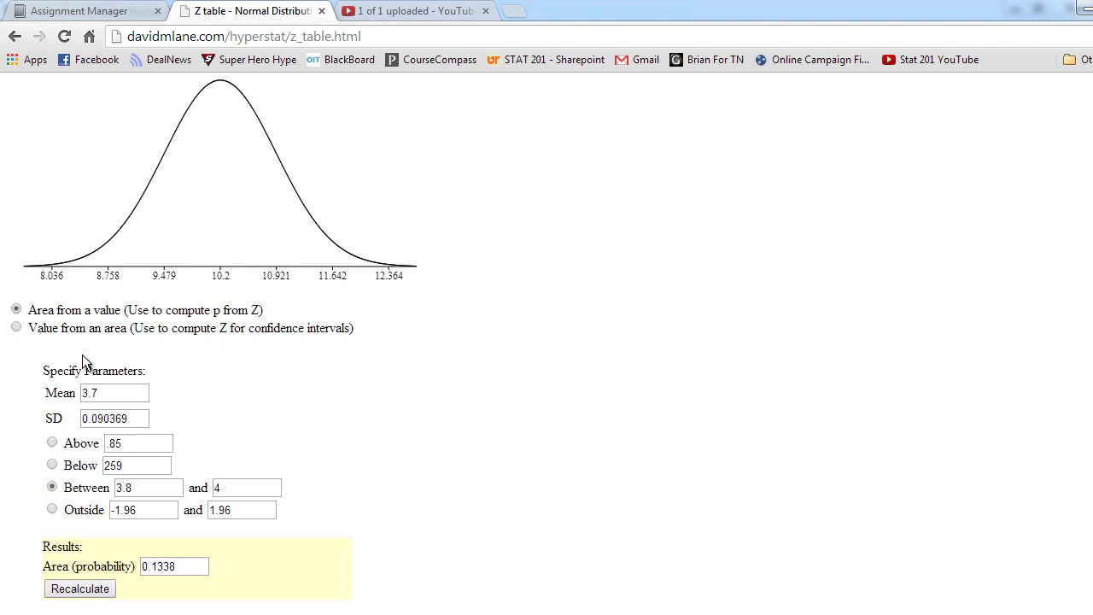
{"action": "left_click_drag", "start_coordinate": [109, 395], "coordinate": [31, 390]}
{"action": "type", "text": "10.2"}
{"action": "key", "text": "Tab"}
{"action": "key", "text": "ctrl+v"}
{"action": "key", "text": "Tab"}
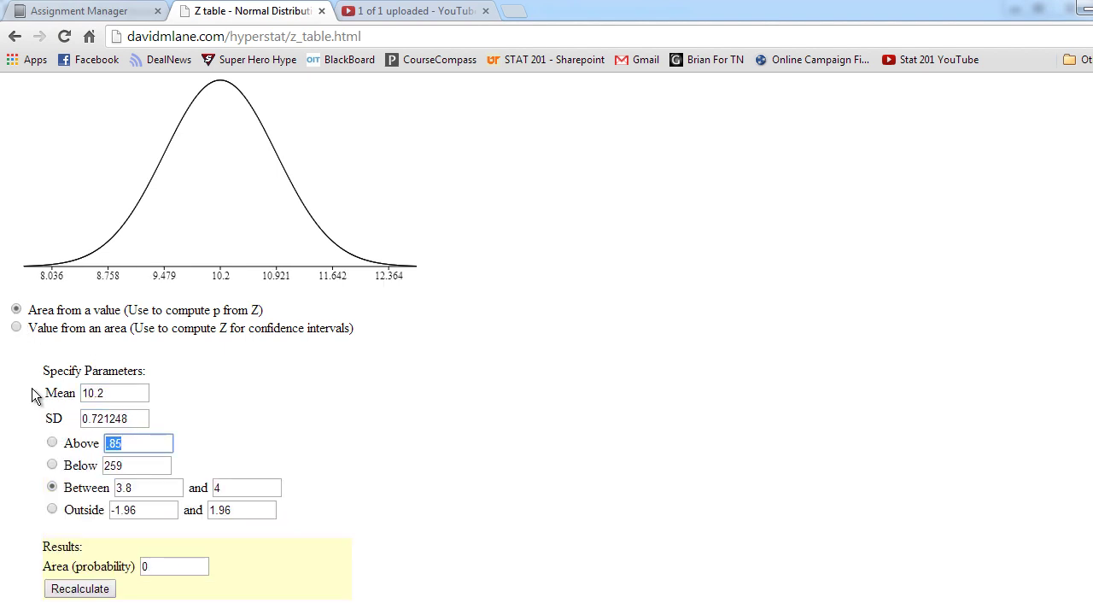
- Compute the area above 12, which comes out to 0.0063
{"action": "left_click", "coordinate": [52, 443]}
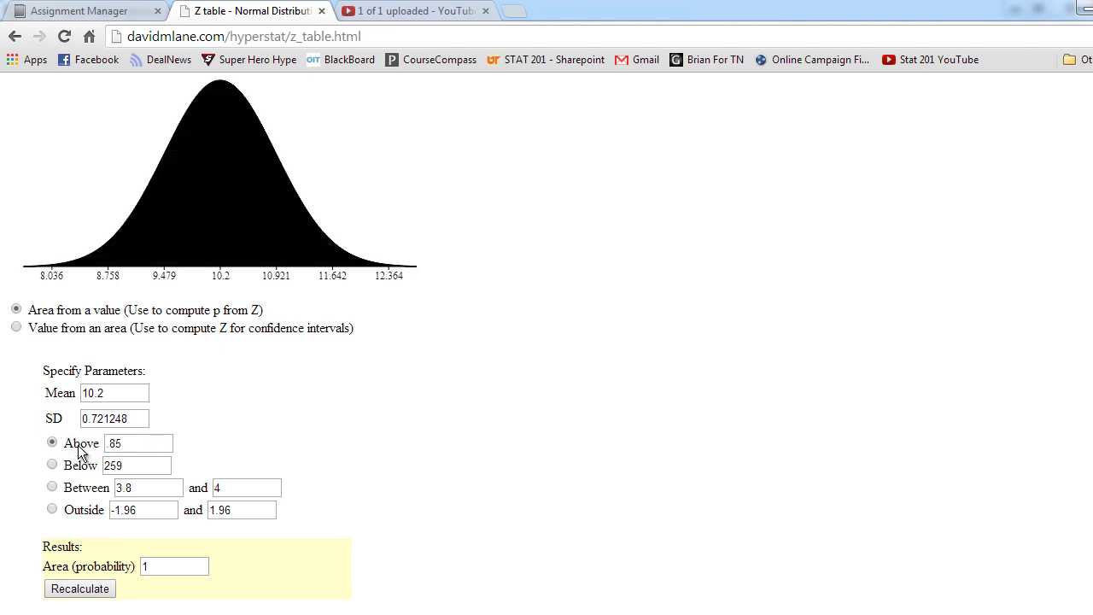
{"action": "left_click_drag", "start_coordinate": [128, 444], "coordinate": [79, 455]}
{"action": "type", "text": "12"}
{"action": "left_click", "coordinate": [313, 419]}
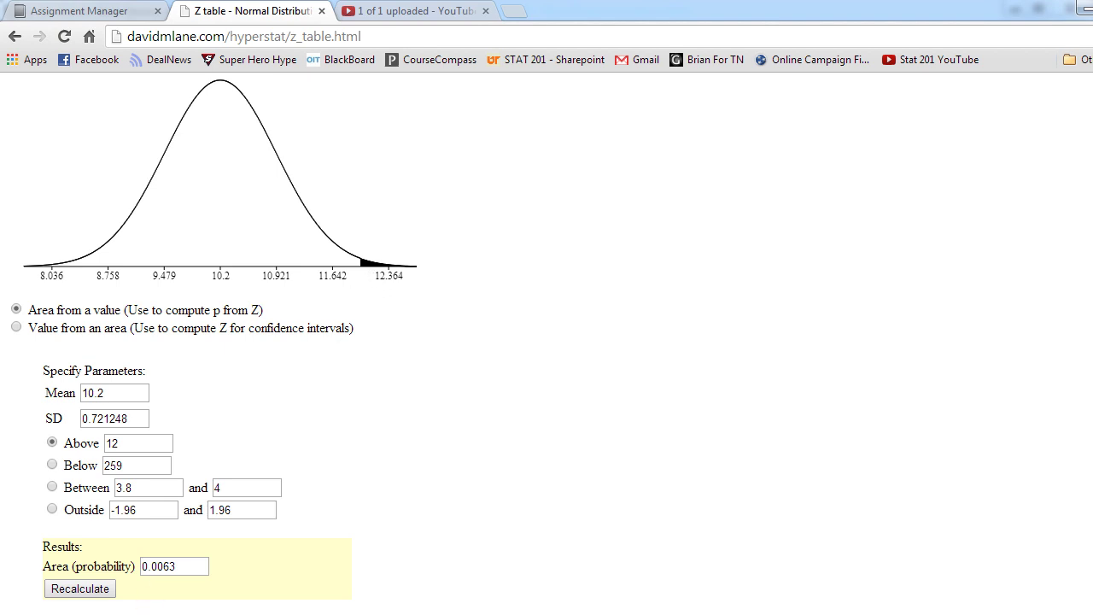
- Submit .0063 as the part a answer in MathXL, then return to the Z table page
{"action": "left_click", "coordinate": [266, 562]}
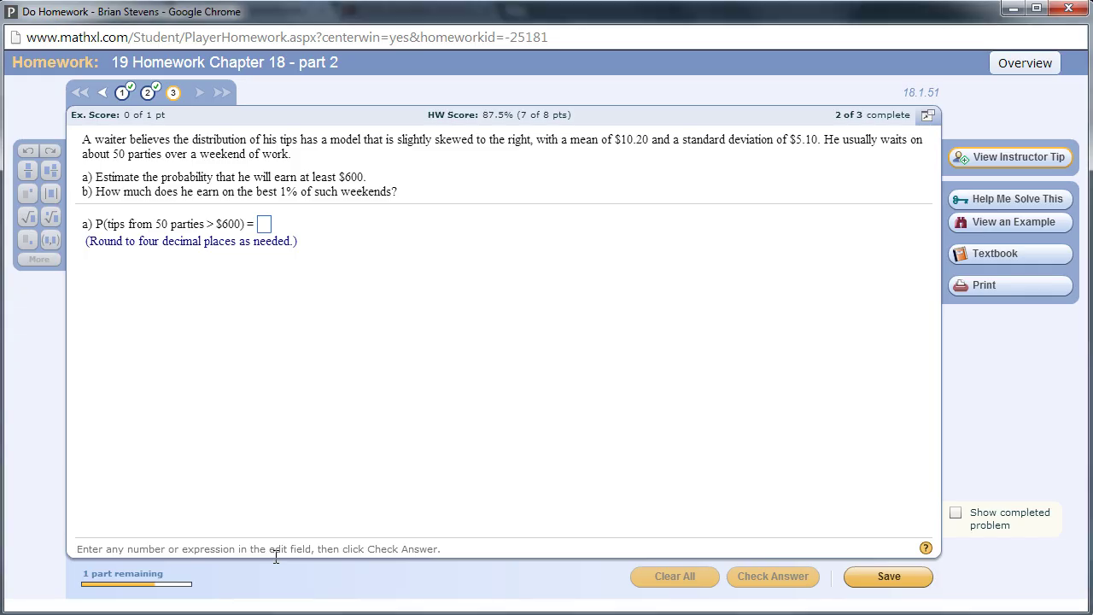
{"action": "left_click", "coordinate": [265, 226]}
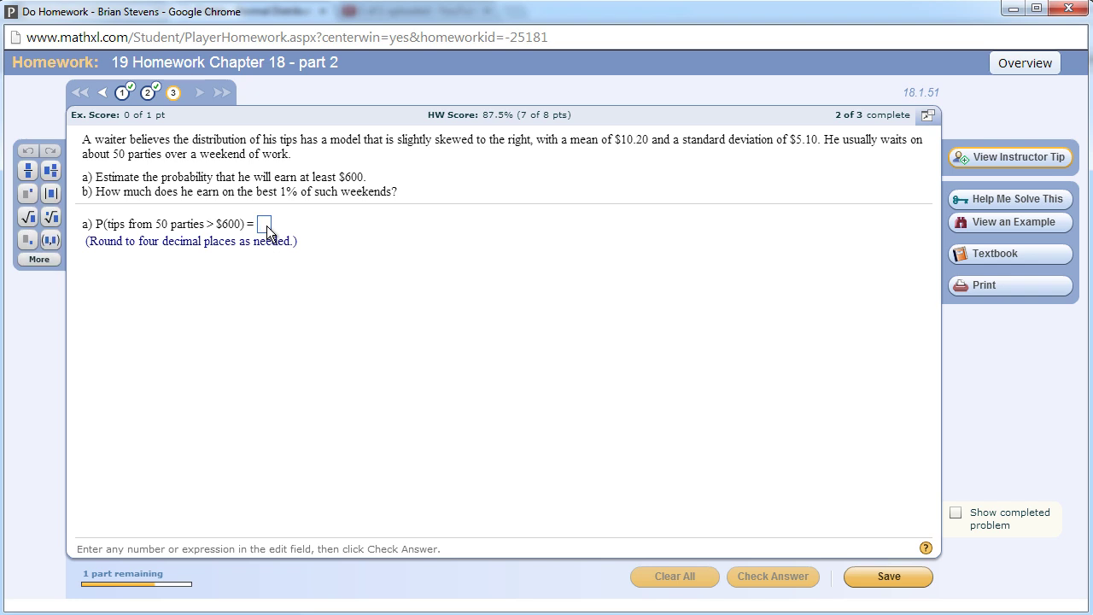
{"action": "type", "text": ".0063"}
{"action": "key", "text": "Return"}
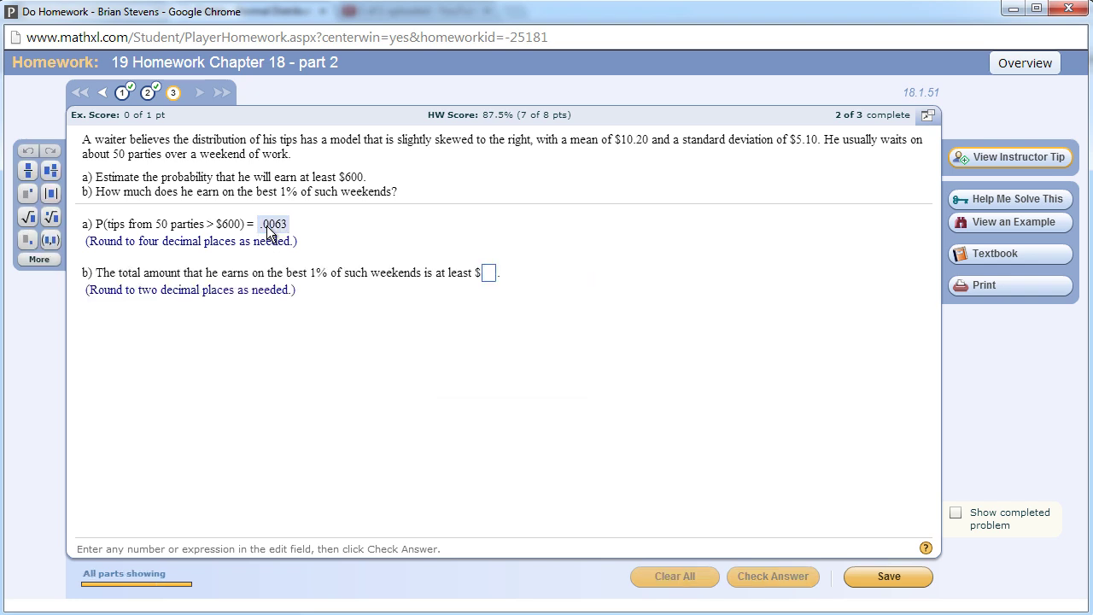
{"action": "key", "text": "alt+Tab"}
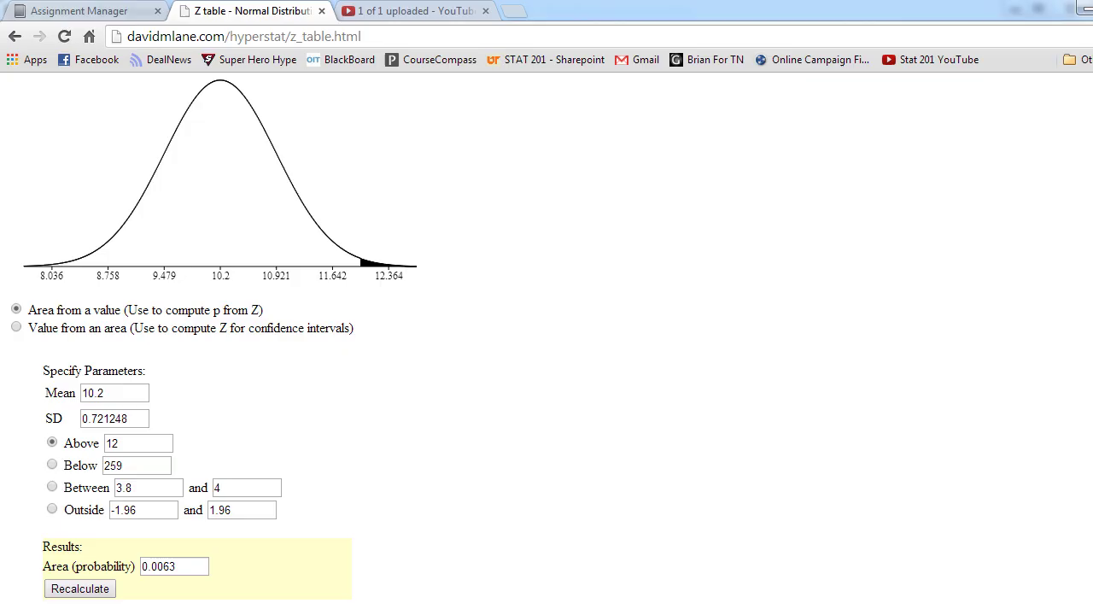
- Find the value with upper area 0.01 in the Z table applet: 11.878
{"action": "left_click", "coordinate": [16, 328]}
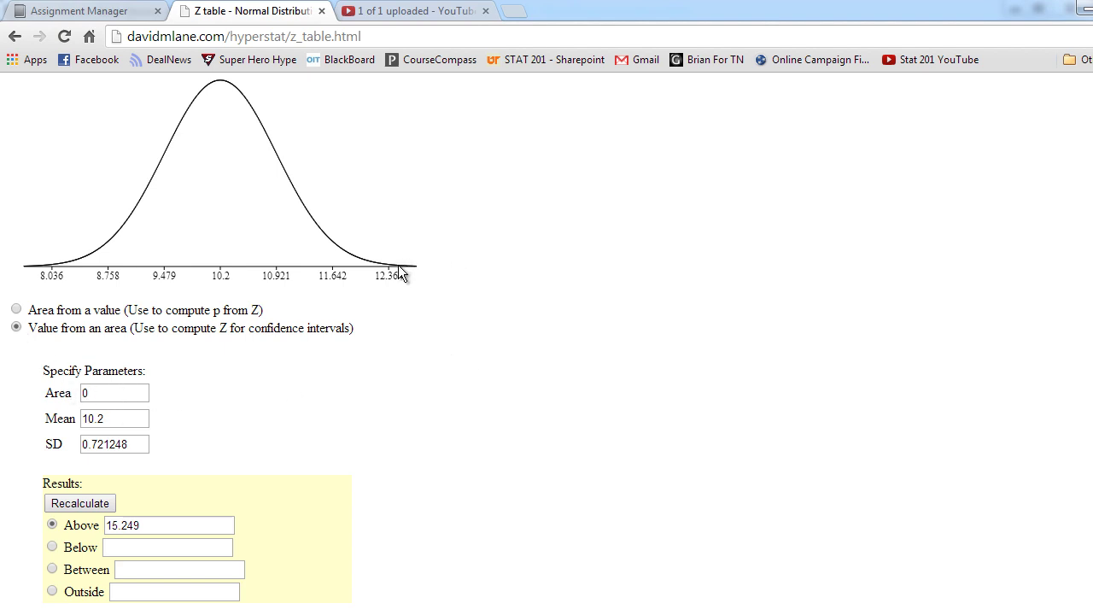
{"action": "left_click", "coordinate": [133, 393]}
{"action": "type", "text": ".01"}
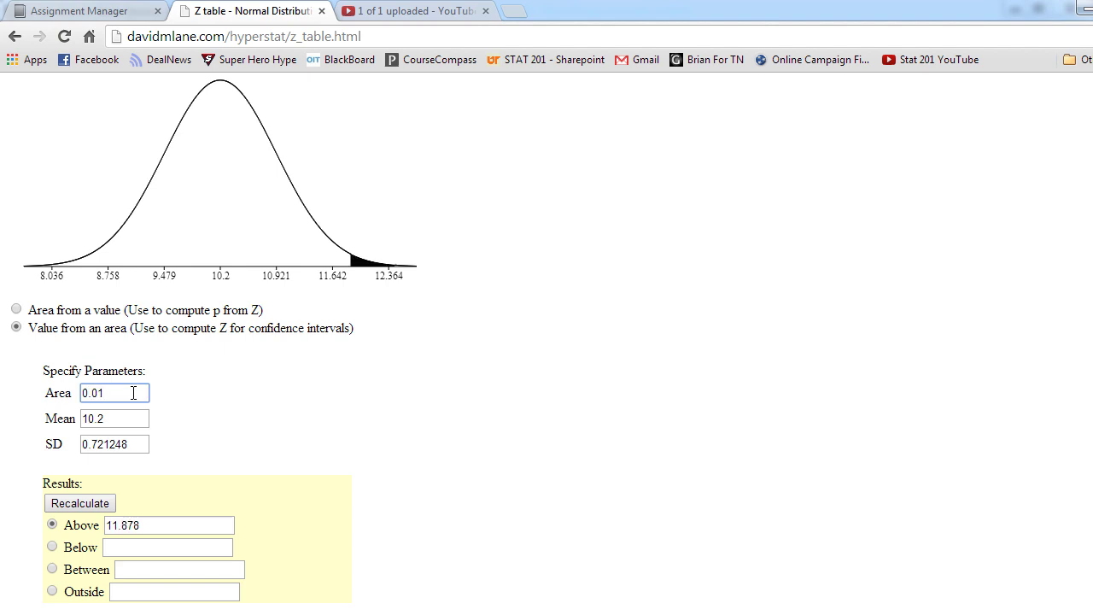
{"action": "left_click_drag", "start_coordinate": [157, 525], "coordinate": [48, 522]}
{"action": "left_click", "coordinate": [195, 467]}
- Multiply 11.878 by 50 in Calculator to get 593.9 and copy the result
{"action": "left_click", "coordinate": [474, 614]}
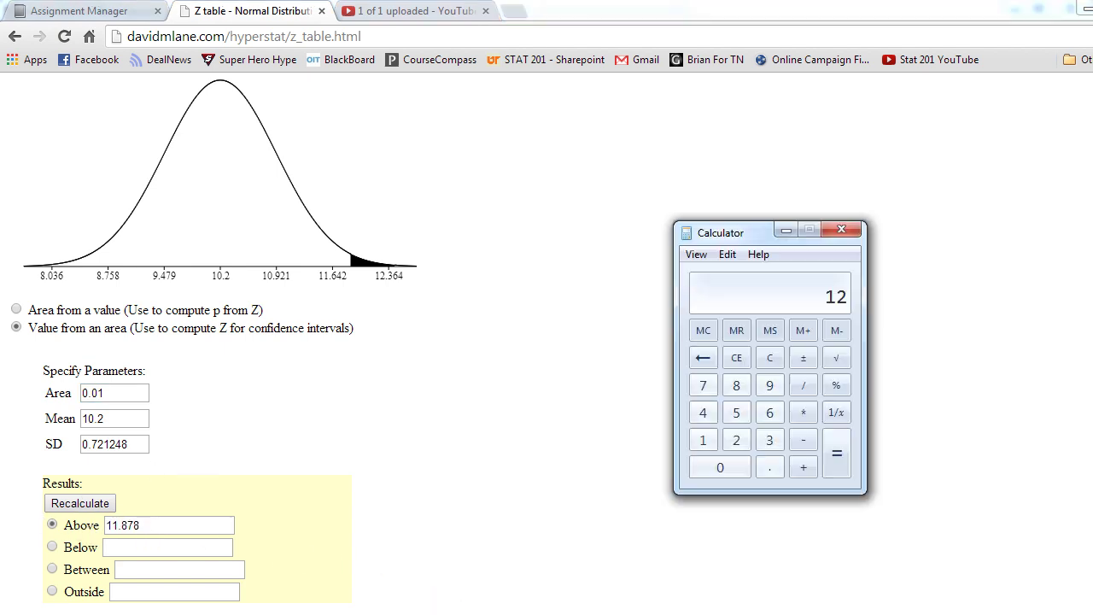
{"action": "left_click", "coordinate": [769, 389]}
{"action": "left_click", "coordinate": [771, 358]}
{"action": "type", "text": "11.878"}
{"action": "left_click", "coordinate": [804, 413]}
{"action": "type", "text": "50"}
{"action": "key", "text": "Return"}
{"action": "left_click", "coordinate": [737, 248]}
{"action": "left_click", "coordinate": [753, 274]}
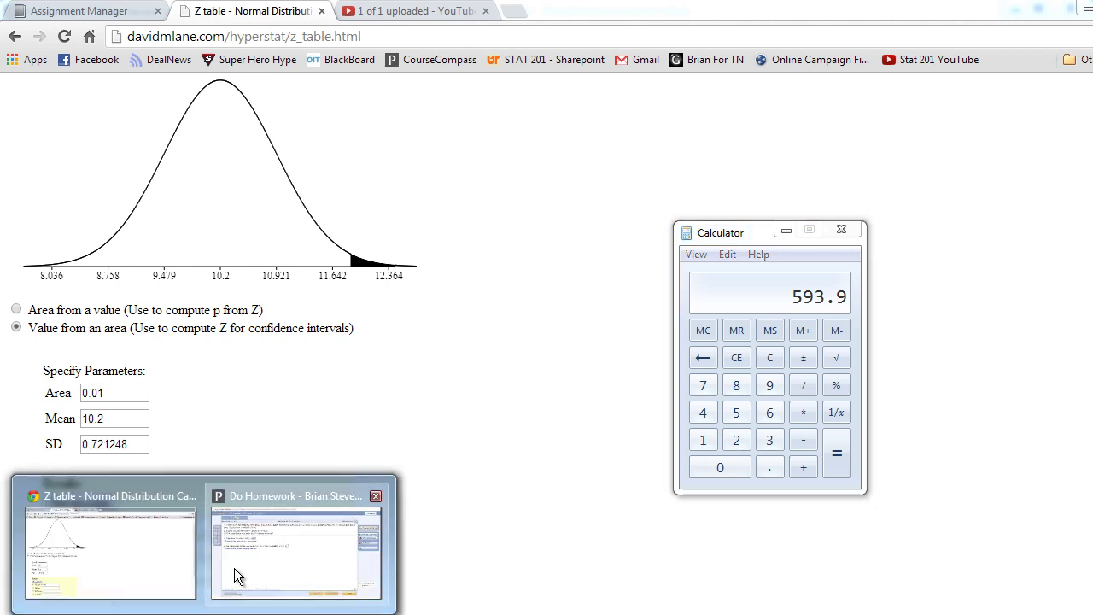
{"action": "left_click", "coordinate": [238, 570]}
- Enter 593.90 as the part b answer, bringing the homework score to 100%
{"action": "left_click", "coordinate": [489, 276]}
{"action": "type", "text": "593.9"}
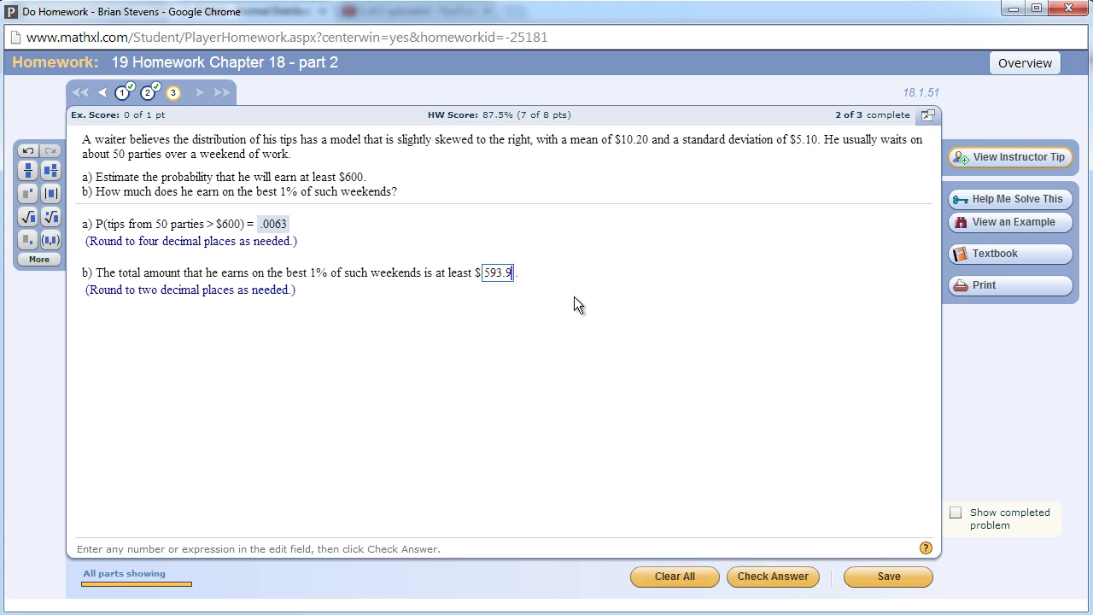
{"action": "type", "text": "0"}
{"action": "key", "text": "Return"}
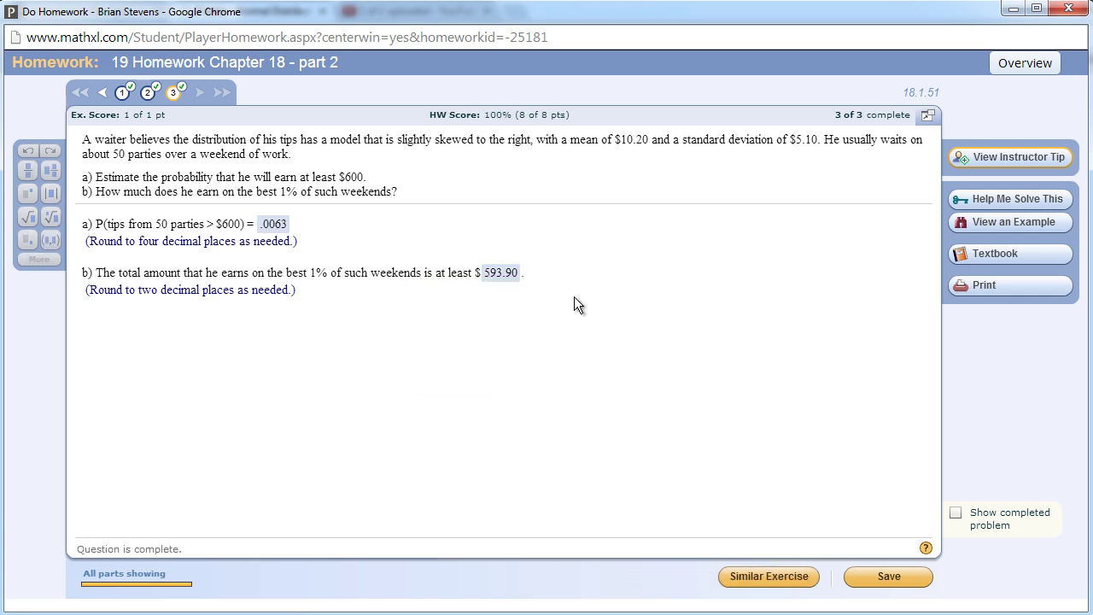